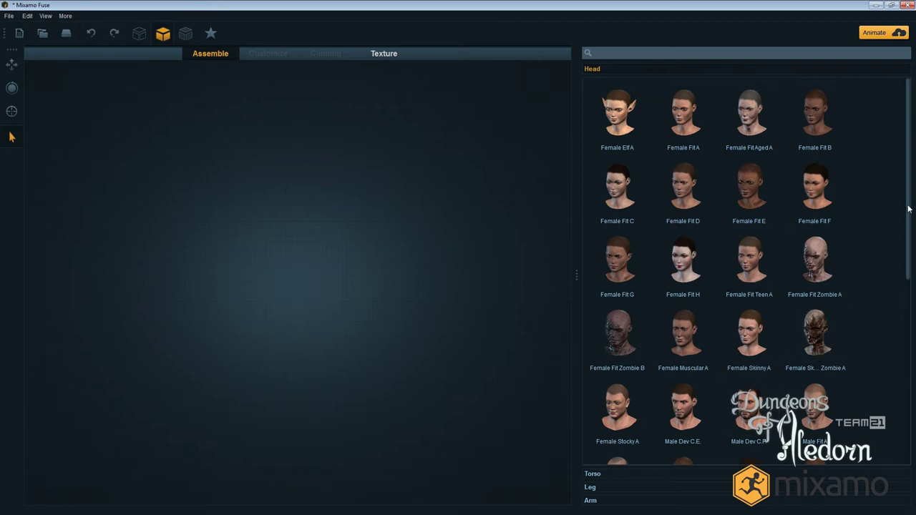
{"action": "mouse_move", "coordinate": [910, 208]}
{"action": "left_mouse_down"}
{"action": "mouse_move", "coordinate": [910, 400]}
{"action": "mouse_move", "coordinate": [909, 194]}
{"action": "left_mouse_up"}
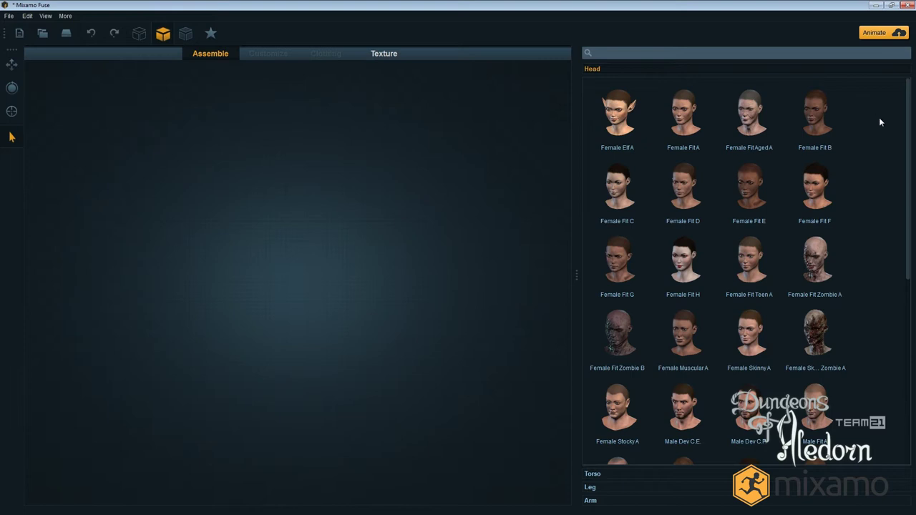
{"action": "left_click_drag", "start_coordinate": [909, 114], "coordinate": [913, 150]}
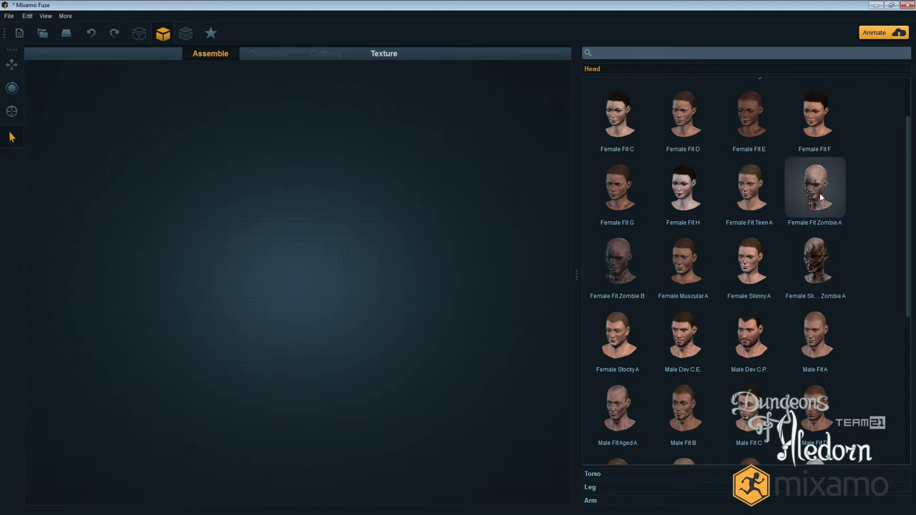
Add the Female Skinny Zombie A head and orbit it from profile, rear and front
{"action": "left_click", "coordinate": [837, 258]}
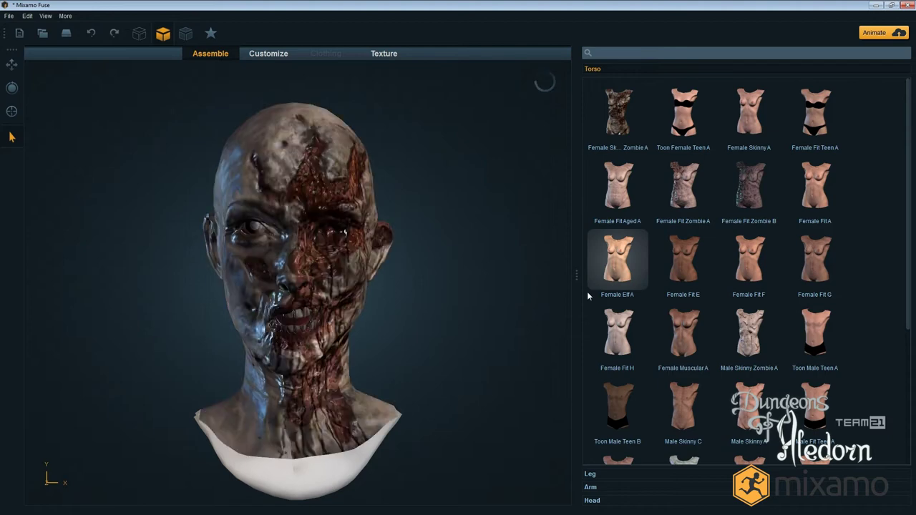
{"action": "left_click_drag", "start_coordinate": [418, 351], "coordinate": [501, 307]}
{"action": "left_click_drag", "start_coordinate": [121, 241], "coordinate": [443, 254]}
{"action": "left_click", "coordinate": [243, 294]}
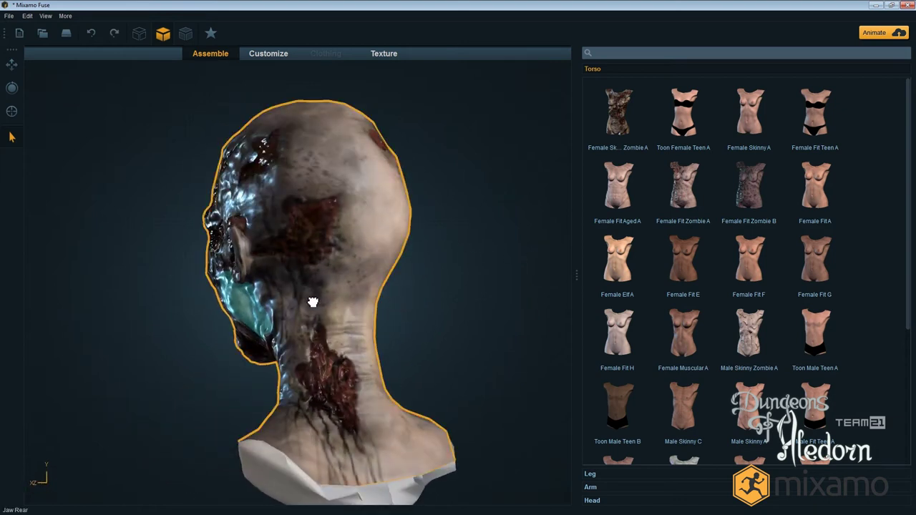
{"action": "left_click_drag", "start_coordinate": [117, 347], "coordinate": [369, 334]}
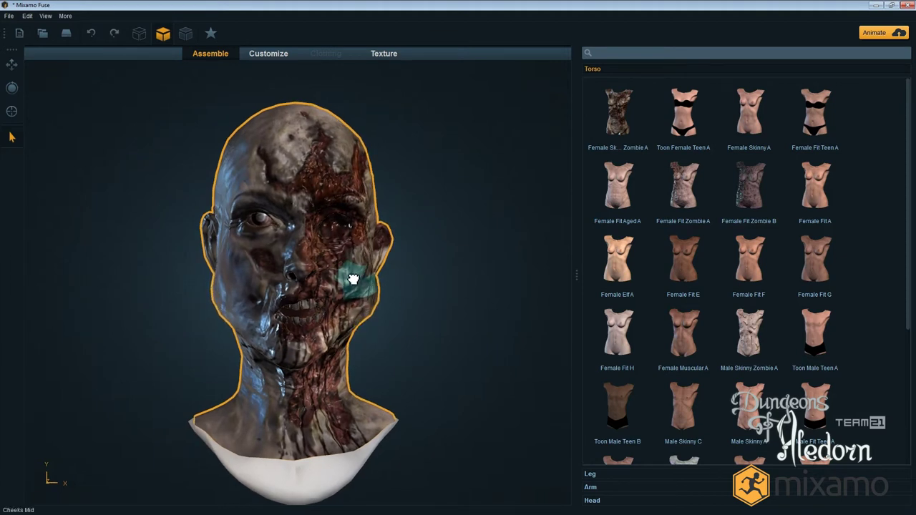
Reshape the zombie's cheeks, brows, jaw and neck width, and make the skull taller and wider
{"action": "left_click_drag", "start_coordinate": [351, 239], "coordinate": [346, 265]}
{"action": "left_click_drag", "start_coordinate": [339, 184], "coordinate": [376, 206]}
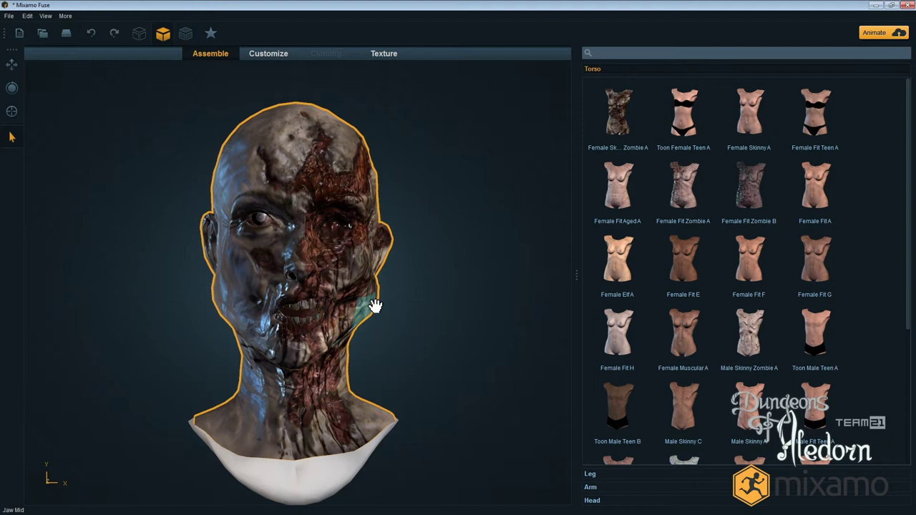
{"action": "mouse_move", "coordinate": [377, 306]}
{"action": "left_mouse_down"}
{"action": "mouse_move", "coordinate": [484, 317]}
{"action": "mouse_move", "coordinate": [379, 301]}
{"action": "left_mouse_up"}
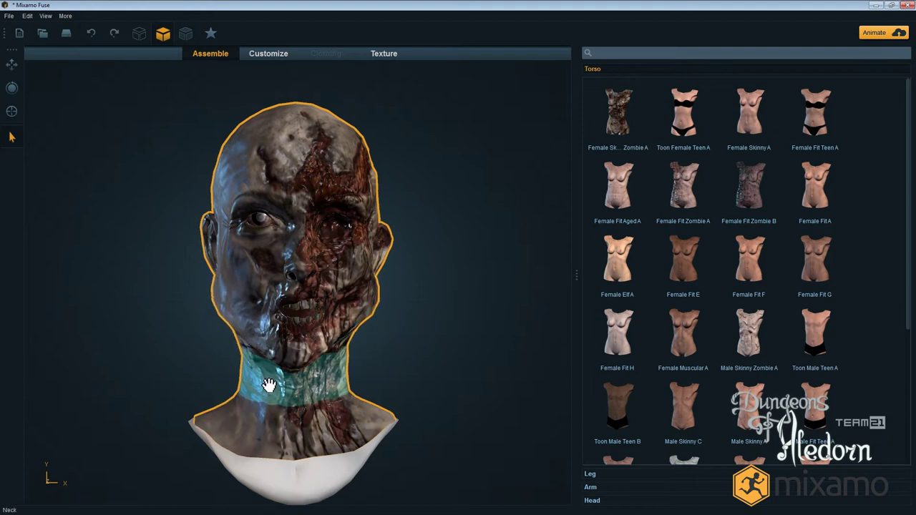
{"action": "left_click_drag", "start_coordinate": [268, 385], "coordinate": [321, 380]}
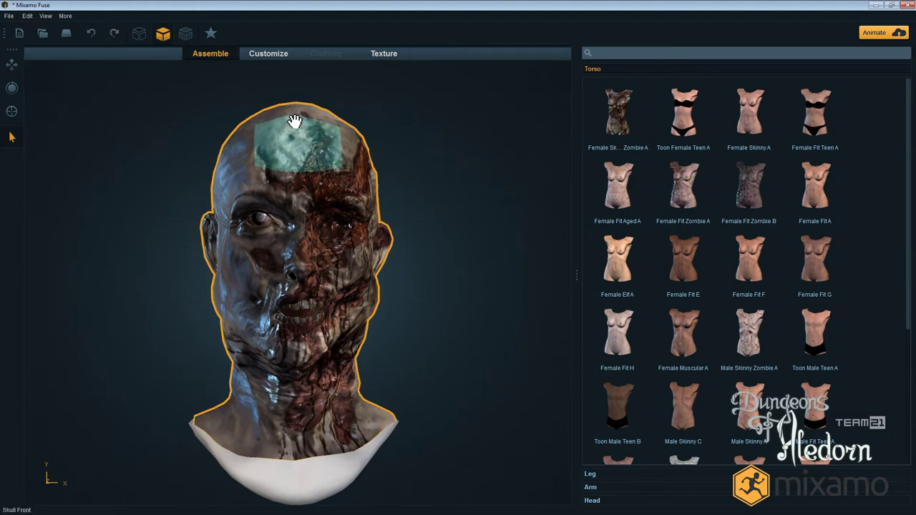
{"action": "left_click_drag", "start_coordinate": [296, 114], "coordinate": [323, 143]}
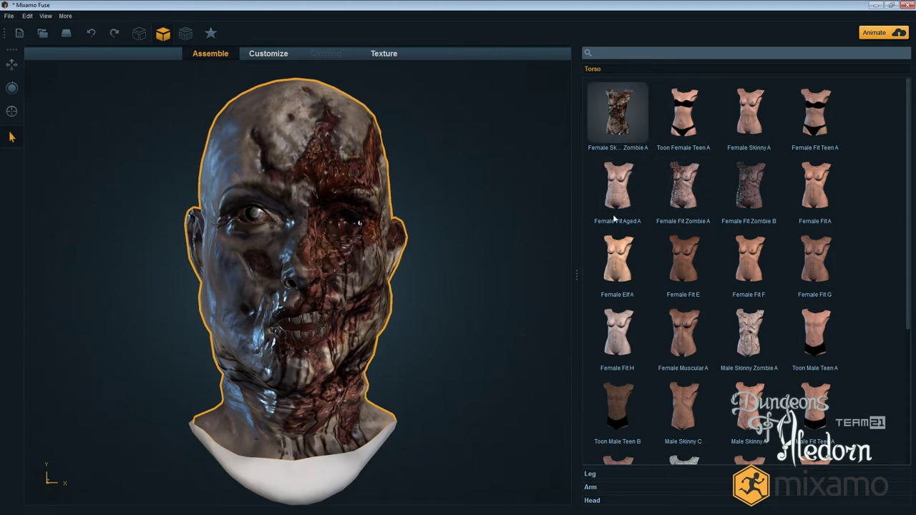
Attach a zombie torso, legs and arms, orbiting to inspect the assembled body
{"action": "left_click", "coordinate": [617, 113]}
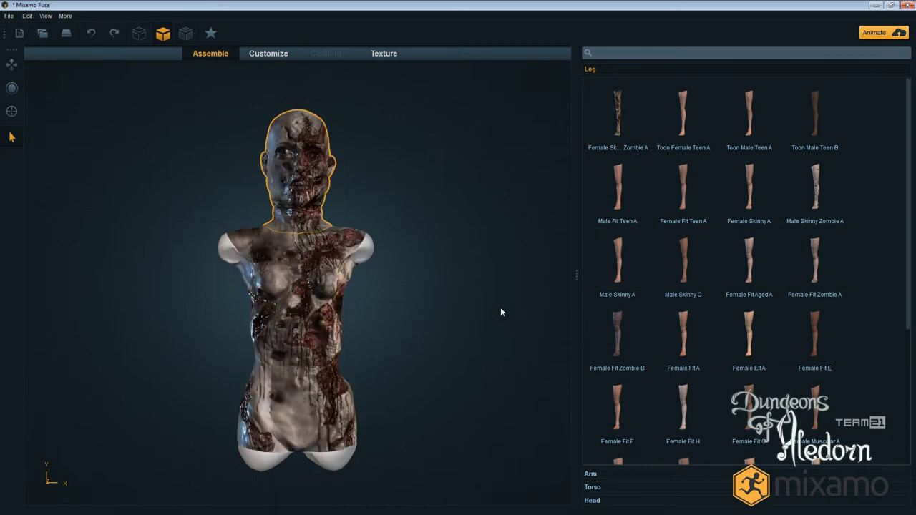
{"action": "left_click_drag", "start_coordinate": [381, 206], "coordinate": [273, 247]}
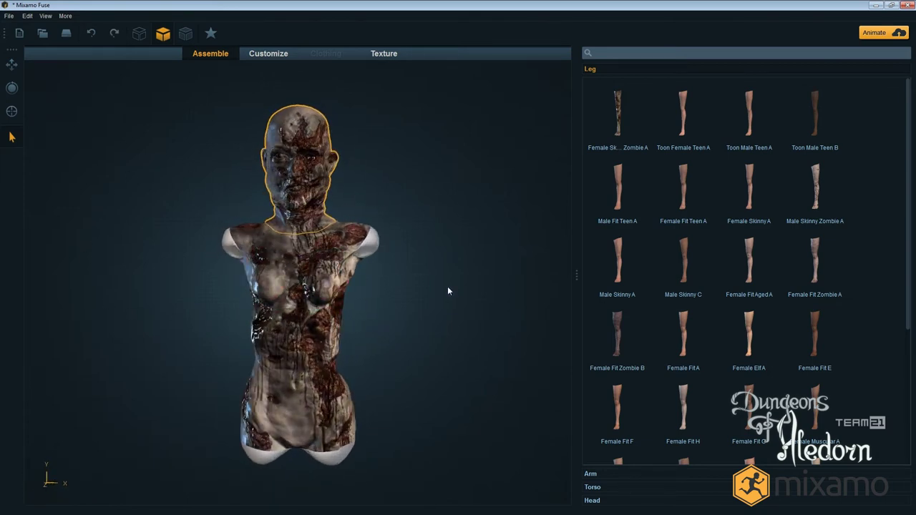
{"action": "mouse_move", "coordinate": [454, 299]}
{"action": "left_mouse_down"}
{"action": "mouse_move", "coordinate": [455, 284]}
{"action": "mouse_move", "coordinate": [456, 321]}
{"action": "mouse_move", "coordinate": [456, 313]}
{"action": "left_mouse_up"}
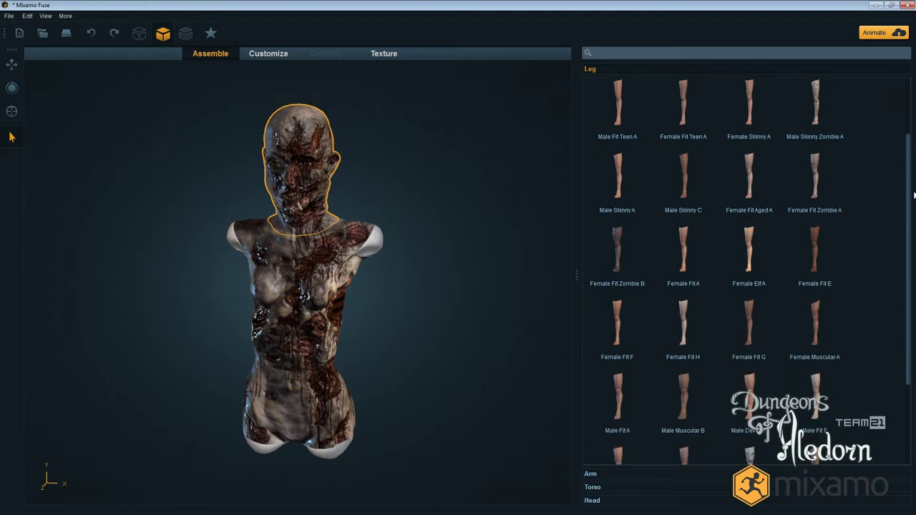
{"action": "left_click_drag", "start_coordinate": [913, 203], "coordinate": [907, 255]}
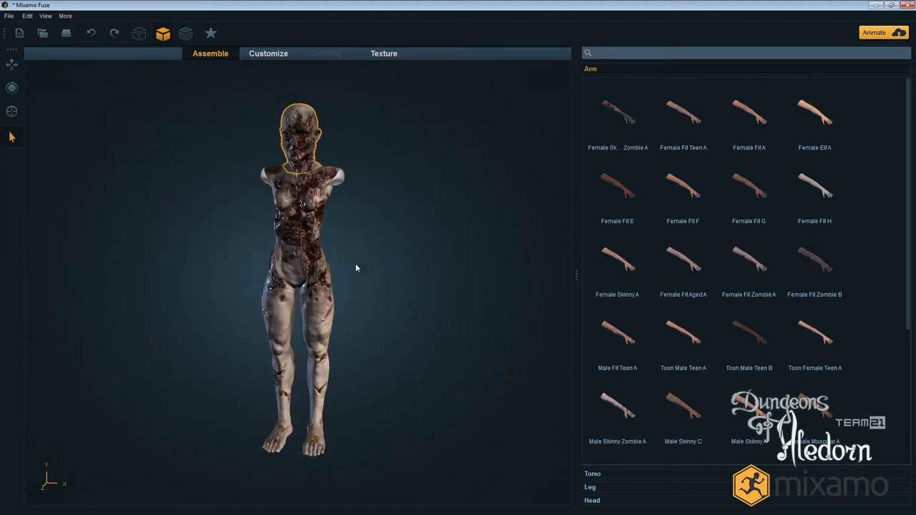
{"action": "right_click_drag", "start_coordinate": [351, 248], "coordinate": [355, 215]}
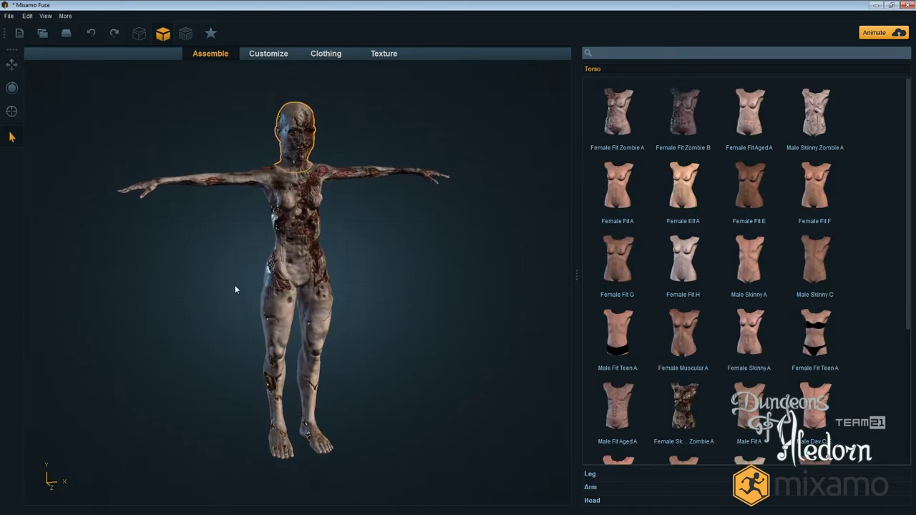
Frame the full body facing front and spread the zombie's legs wider apart
{"action": "scroll", "coordinate": [233, 284], "scroll_direction": "up", "scroll_amount": 5}
{"action": "middle_click_drag", "start_coordinate": [422, 186], "coordinate": [457, 359]}
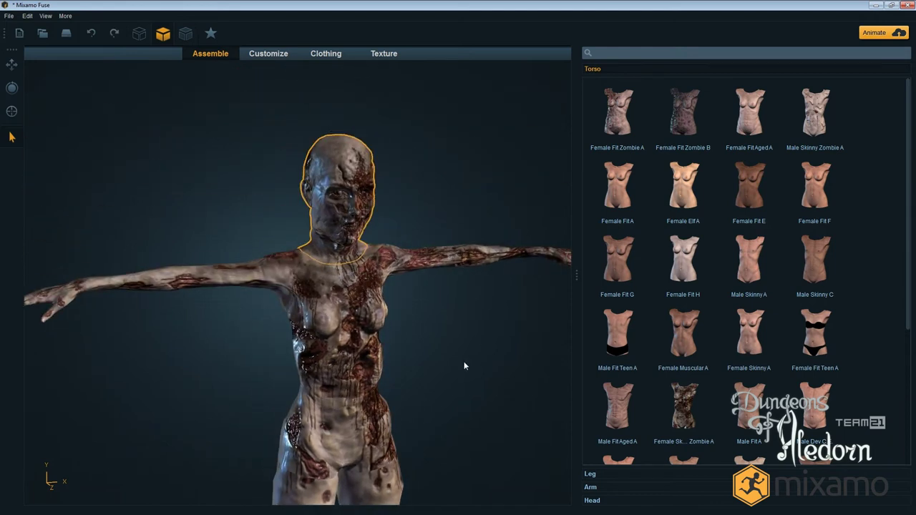
{"action": "scroll", "coordinate": [444, 345], "scroll_direction": "up", "scroll_amount": 4}
{"action": "right_click_drag", "start_coordinate": [372, 368], "coordinate": [419, 337]}
{"action": "scroll", "coordinate": [431, 341], "scroll_direction": "down", "scroll_amount": 3}
{"action": "middle_click_drag", "start_coordinate": [431, 341], "coordinate": [432, 198]}
{"action": "right_click_drag", "start_coordinate": [431, 197], "coordinate": [412, 197]}
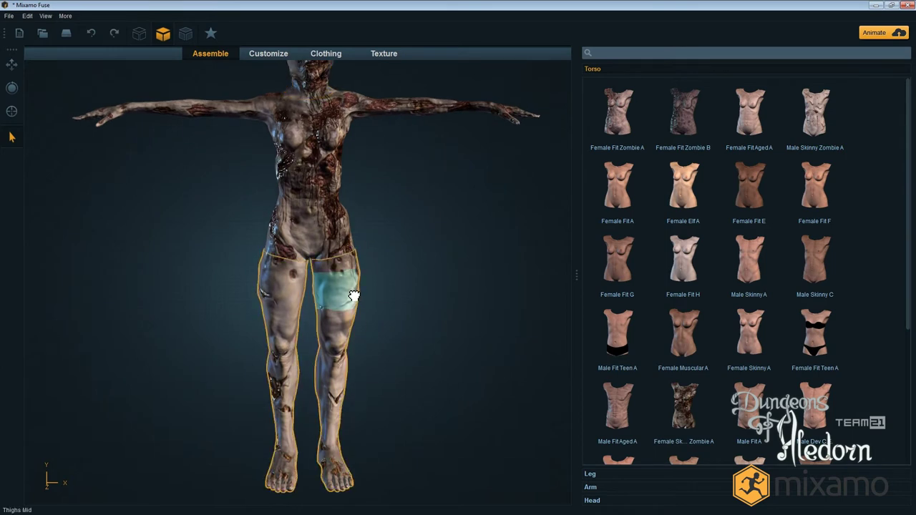
{"action": "left_click", "coordinate": [310, 290]}
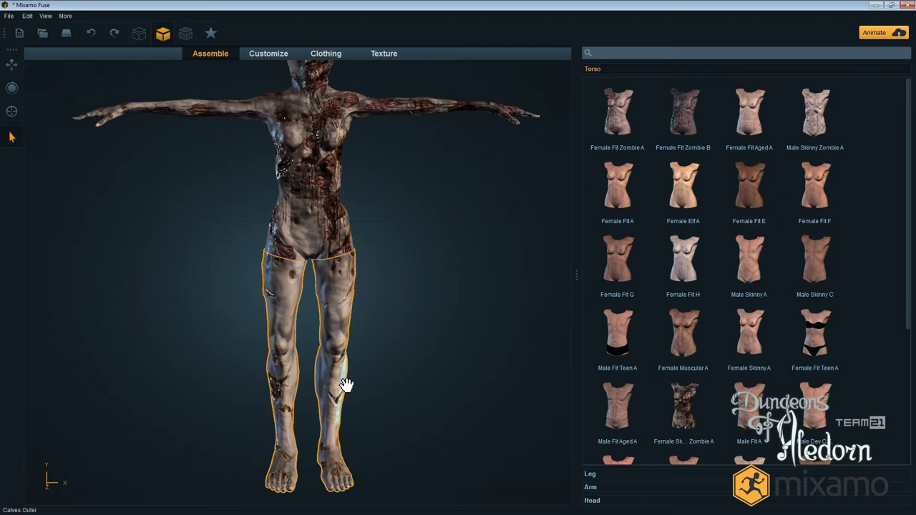
{"action": "left_click_drag", "start_coordinate": [346, 386], "coordinate": [362, 374]}
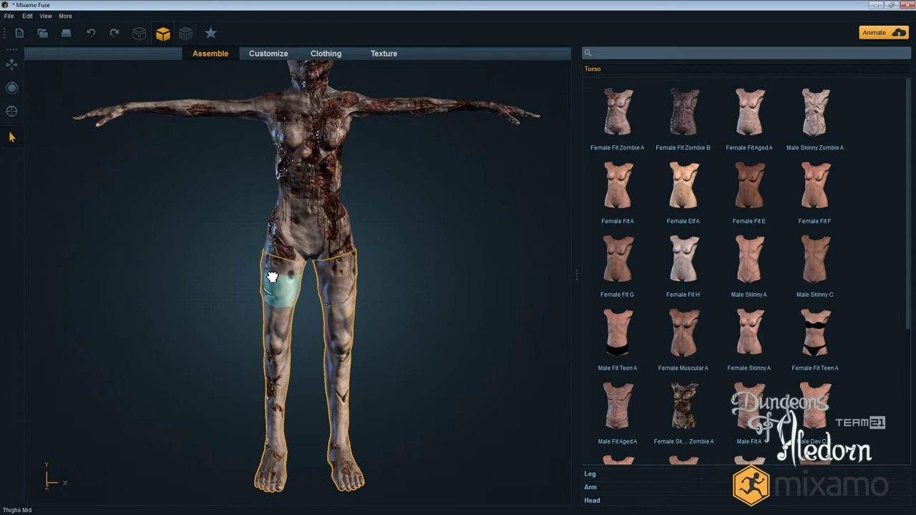
Select the torso at the waist and orbit to view the back-left side
{"action": "left_click", "coordinate": [277, 242]}
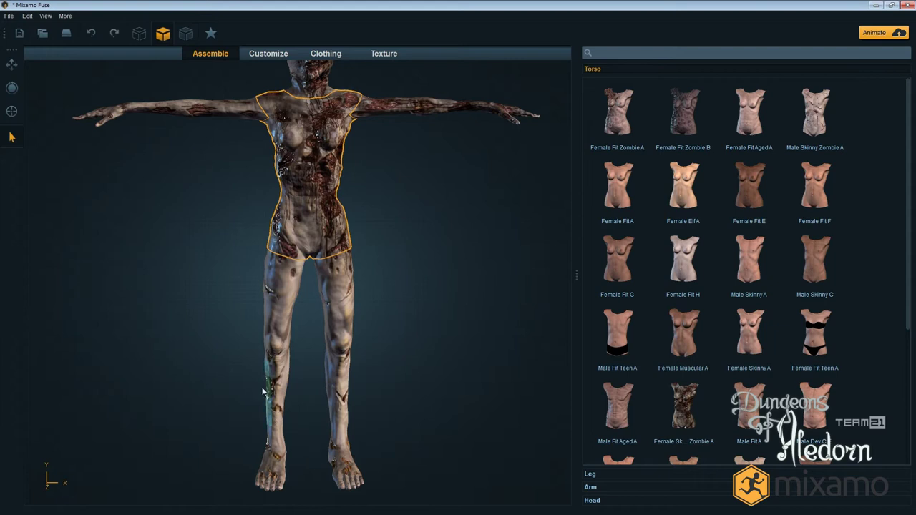
{"action": "middle_click_drag", "start_coordinate": [432, 106], "coordinate": [439, 144]}
{"action": "scroll", "coordinate": [406, 284], "scroll_direction": "down", "scroll_amount": 3}
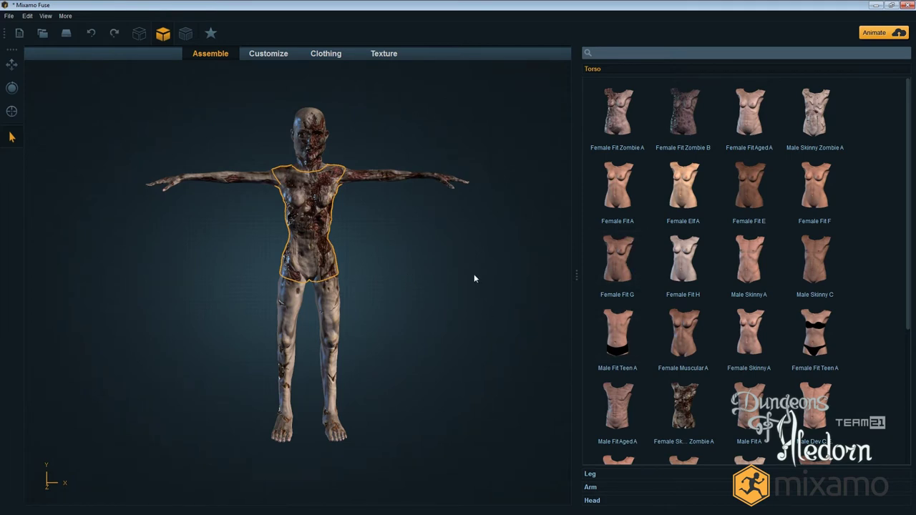
{"action": "left_click_drag", "start_coordinate": [470, 188], "coordinate": [307, 243]}
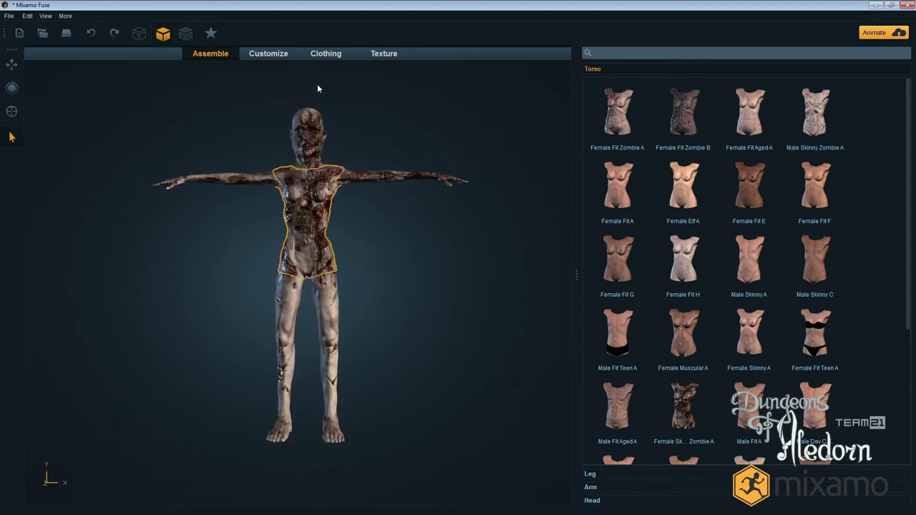
In Customize, expand the Face, Head, Legs and Teeth categories, then return to Arms
{"action": "left_click", "coordinate": [261, 55]}
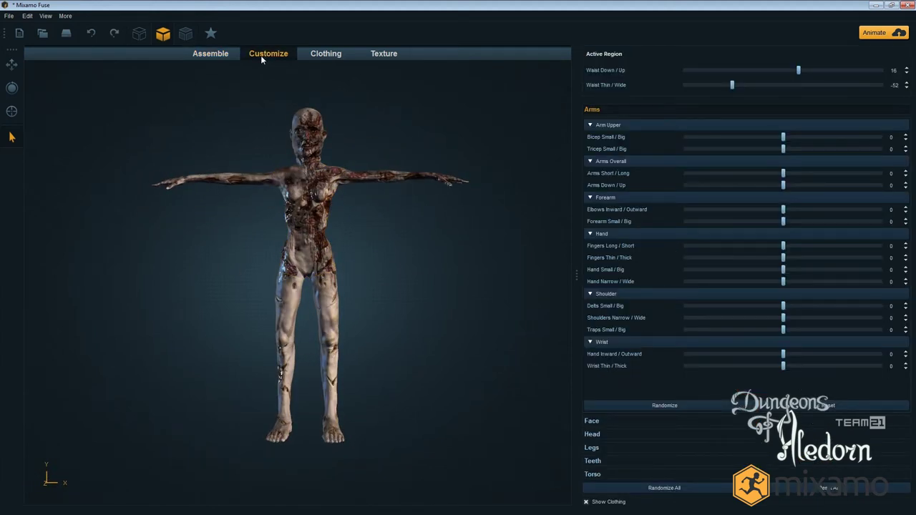
{"action": "scroll", "coordinate": [397, 289], "scroll_direction": "up", "scroll_amount": 2}
{"action": "scroll", "coordinate": [386, 299], "scroll_direction": "down", "scroll_amount": 3}
{"action": "scroll", "coordinate": [402, 274], "scroll_direction": "up", "scroll_amount": 5}
{"action": "scroll", "coordinate": [398, 276], "scroll_direction": "down", "scroll_amount": 5}
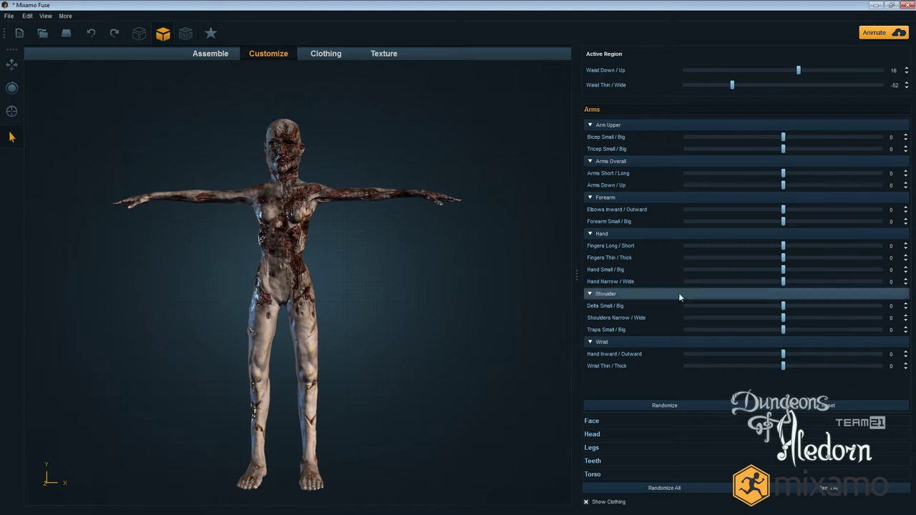
{"action": "left_click", "coordinate": [600, 421]}
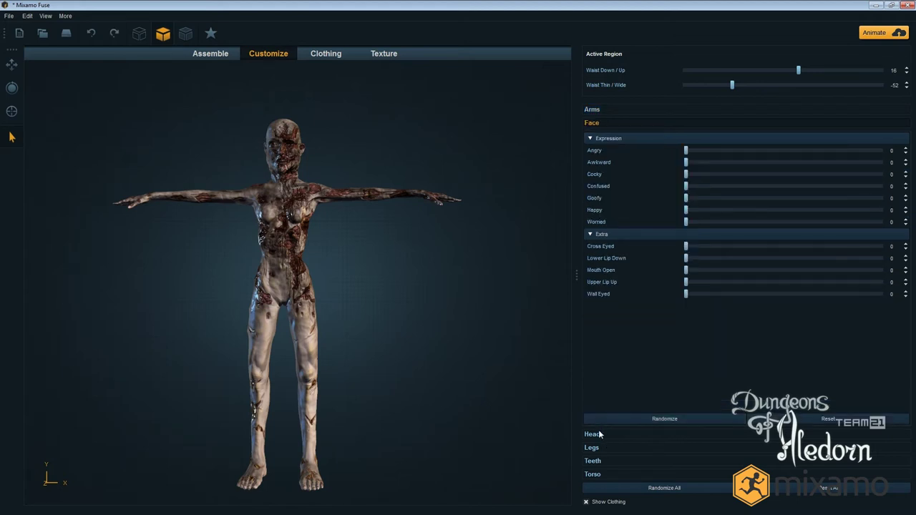
{"action": "left_click", "coordinate": [599, 433]}
{"action": "left_click", "coordinate": [600, 446]}
{"action": "left_click", "coordinate": [594, 461]}
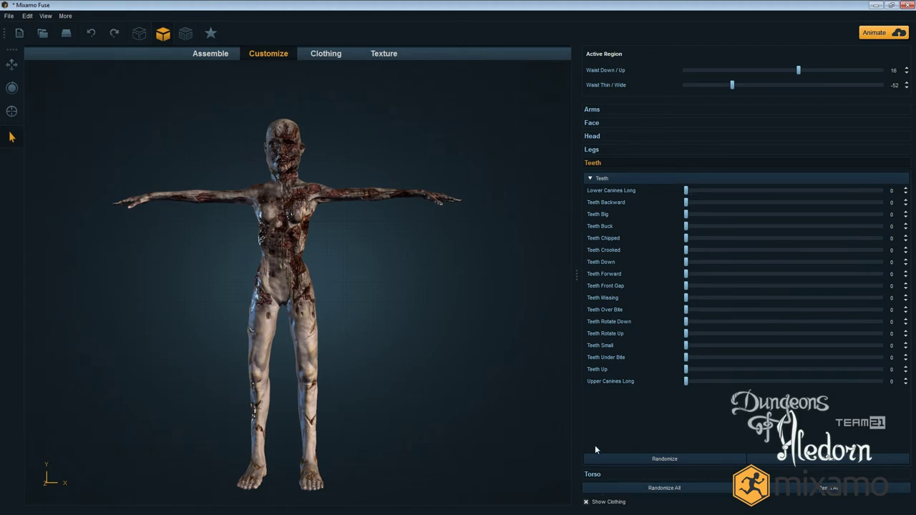
{"action": "left_click", "coordinate": [605, 109]}
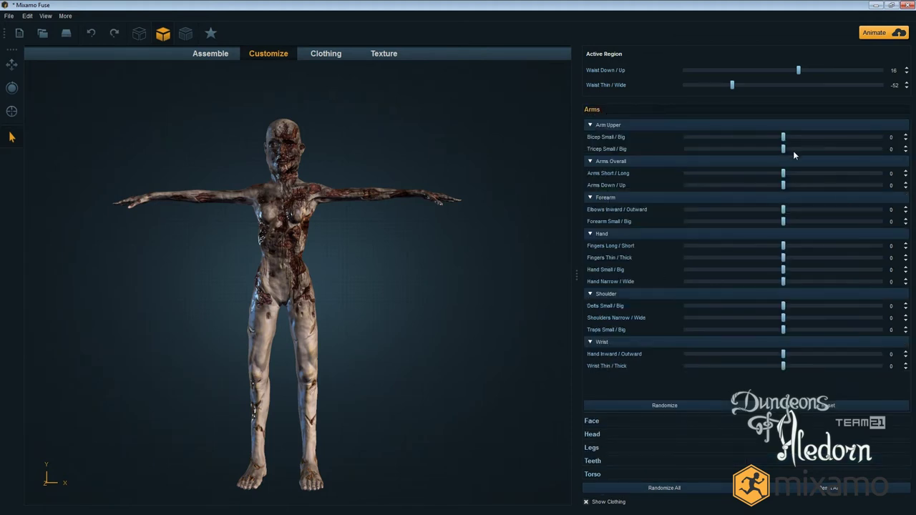
Make the biceps bulkier and pull the elbows slightly inward
{"action": "left_click_drag", "start_coordinate": [816, 137], "coordinate": [776, 137]}
{"action": "scroll", "coordinate": [325, 355], "scroll_direction": "up", "scroll_amount": 3}
{"action": "scroll", "coordinate": [513, 354], "scroll_direction": "down", "scroll_amount": 3}
{"action": "scroll", "coordinate": [448, 293], "scroll_direction": "up", "scroll_amount": 5}
{"action": "scroll", "coordinate": [399, 341], "scroll_direction": "down", "scroll_amount": 2}
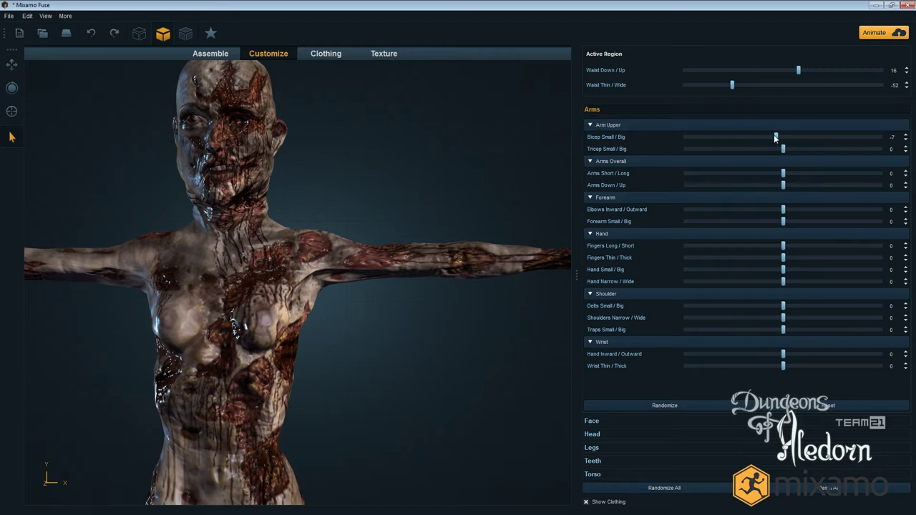
{"action": "left_click_drag", "start_coordinate": [775, 137], "coordinate": [844, 153]}
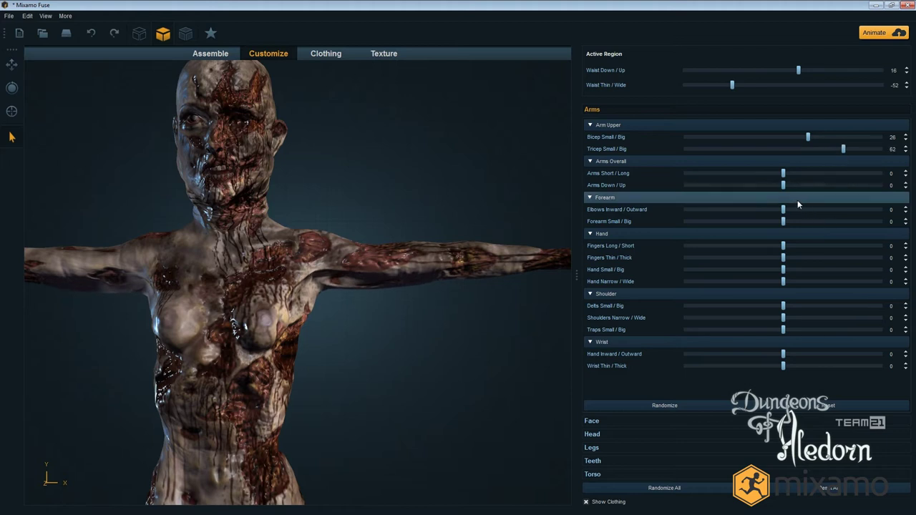
{"action": "mouse_move", "coordinate": [783, 206]}
{"action": "left_mouse_down"}
{"action": "mouse_move", "coordinate": [851, 210]}
{"action": "mouse_move", "coordinate": [666, 212]}
{"action": "mouse_move", "coordinate": [851, 222]}
{"action": "mouse_move", "coordinate": [788, 223]}
{"action": "left_mouse_up"}
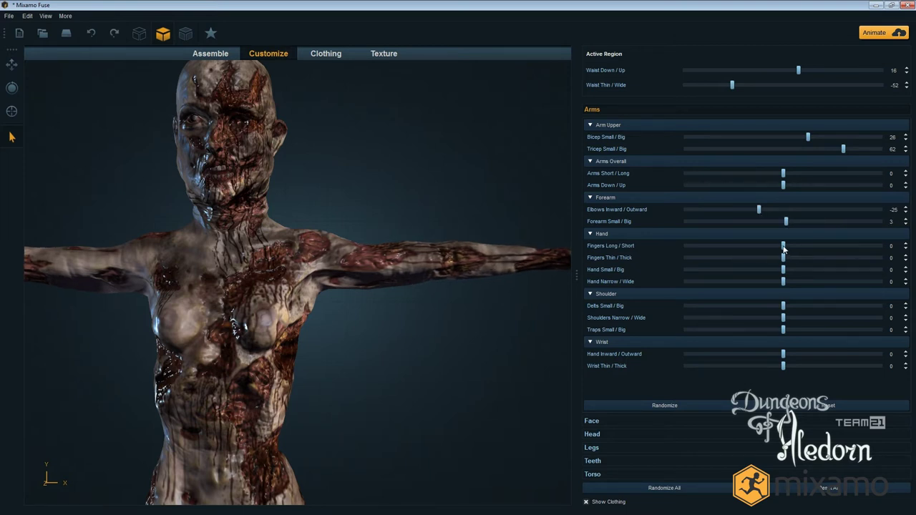
Set finger length 5, finger thickness 4, wrists -100 and shoulders -48
{"action": "scroll", "coordinate": [437, 314], "scroll_direction": "down", "scroll_amount": 5}
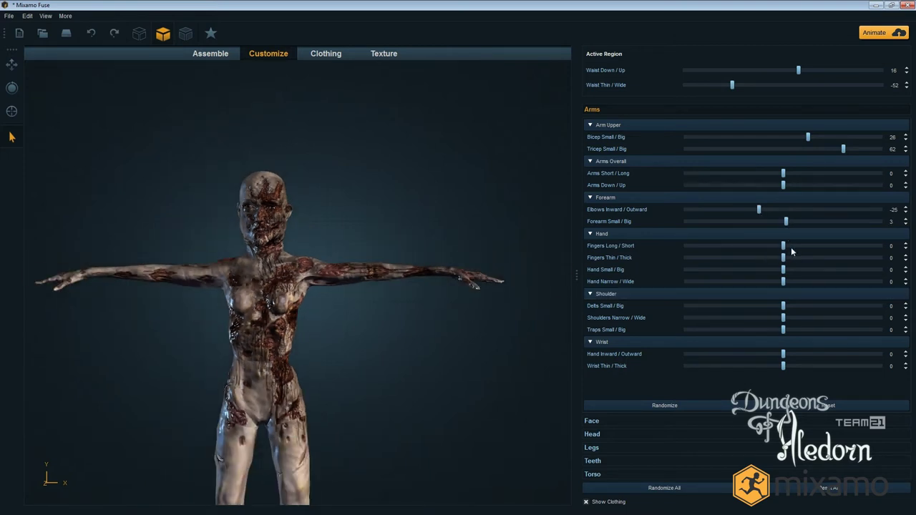
{"action": "left_click_drag", "start_coordinate": [784, 246], "coordinate": [787, 257]}
{"action": "left_click_drag", "start_coordinate": [435, 292], "coordinate": [400, 326]}
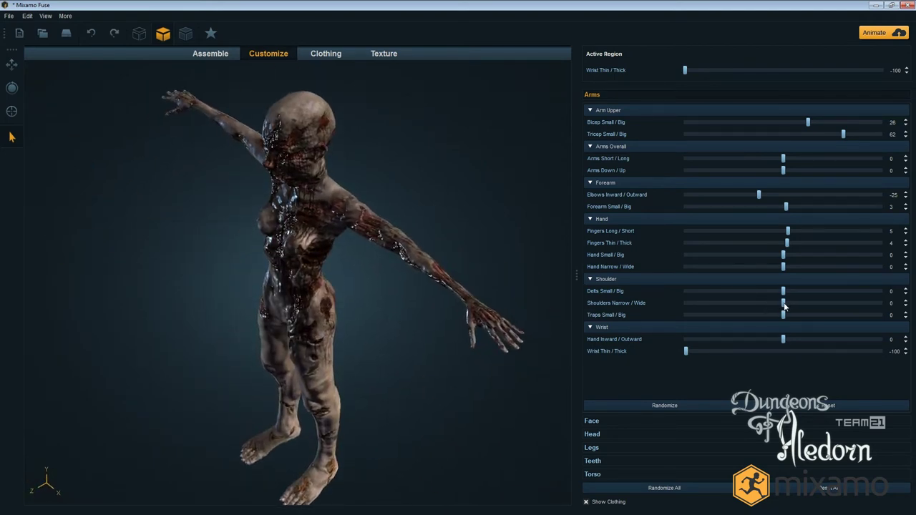
{"action": "left_click_drag", "start_coordinate": [784, 306], "coordinate": [735, 305]}
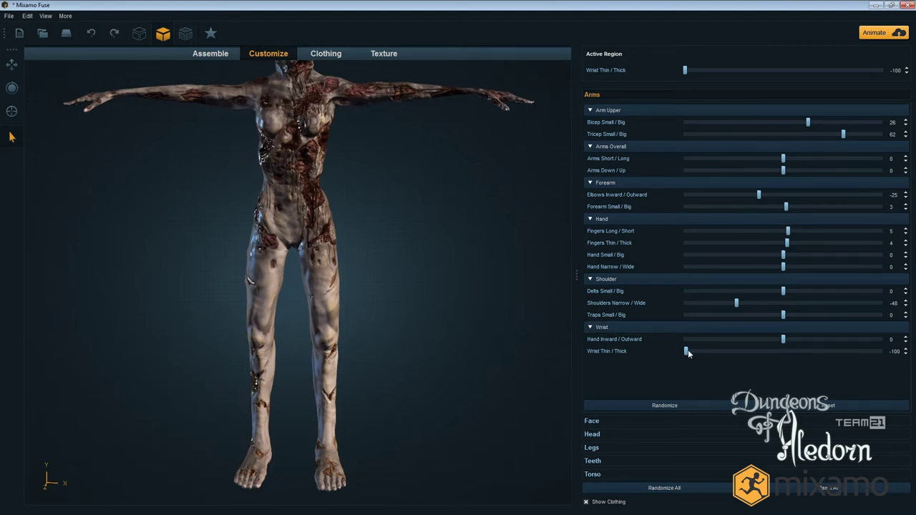
{"action": "scroll", "coordinate": [442, 267], "scroll_direction": "down", "scroll_amount": 3}
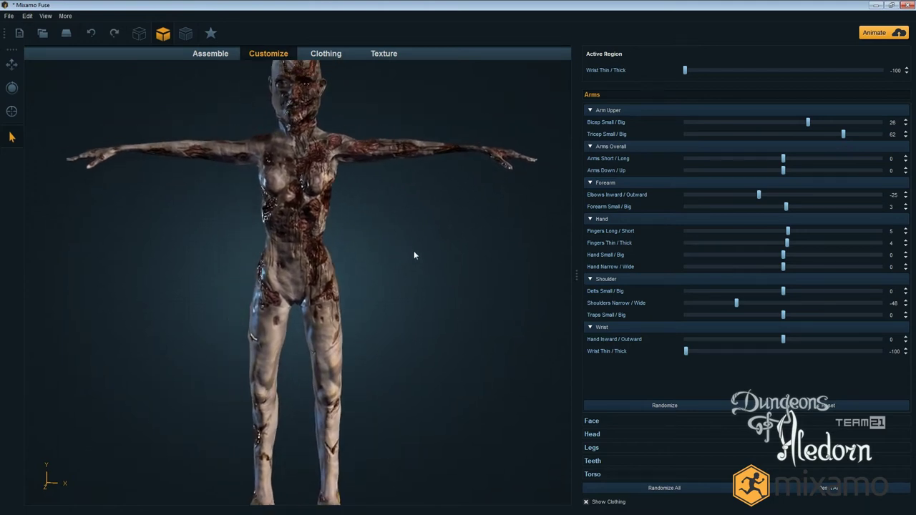
{"action": "left_click_drag", "start_coordinate": [422, 287], "coordinate": [429, 254]}
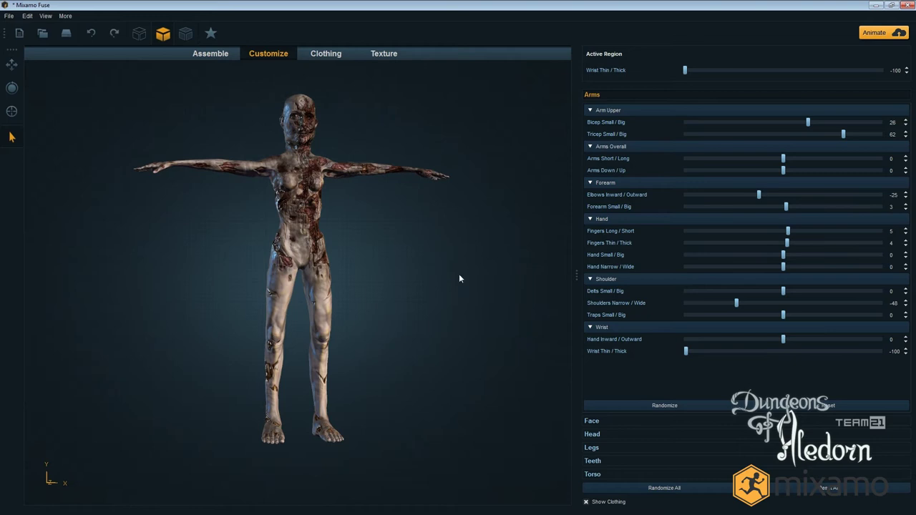
Adjust feet and toe length, thin and lower the knees, and set leg length to 28
{"action": "left_click", "coordinate": [632, 447]}
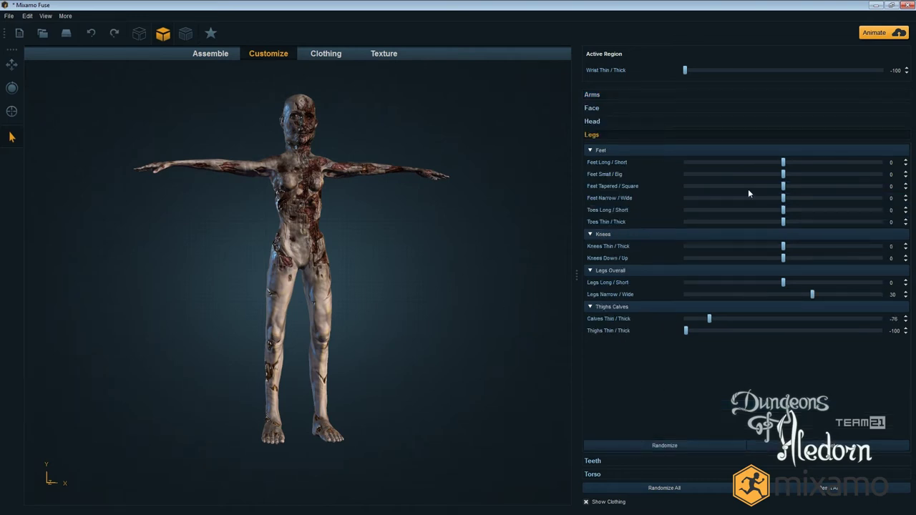
{"action": "left_click_drag", "start_coordinate": [784, 163], "coordinate": [713, 200]}
{"action": "left_click_drag", "start_coordinate": [783, 210], "coordinate": [824, 208]}
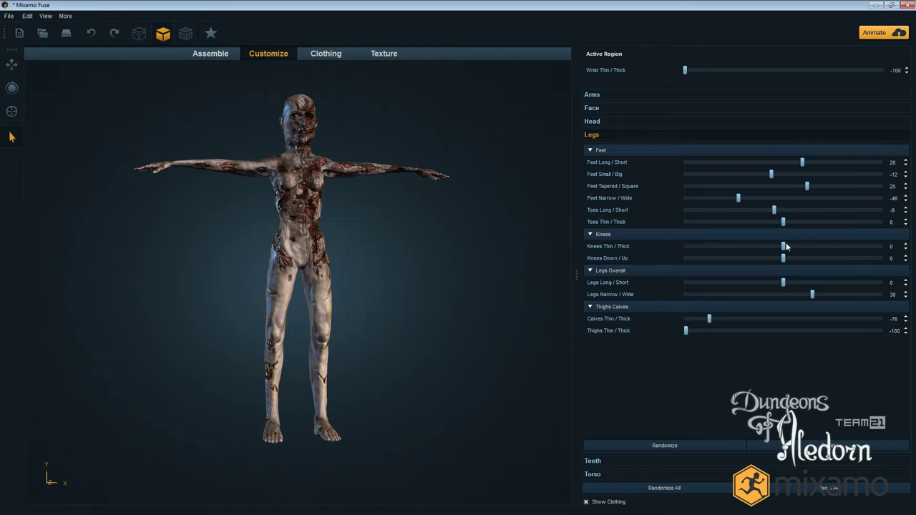
{"action": "left_click_drag", "start_coordinate": [783, 246], "coordinate": [742, 255]}
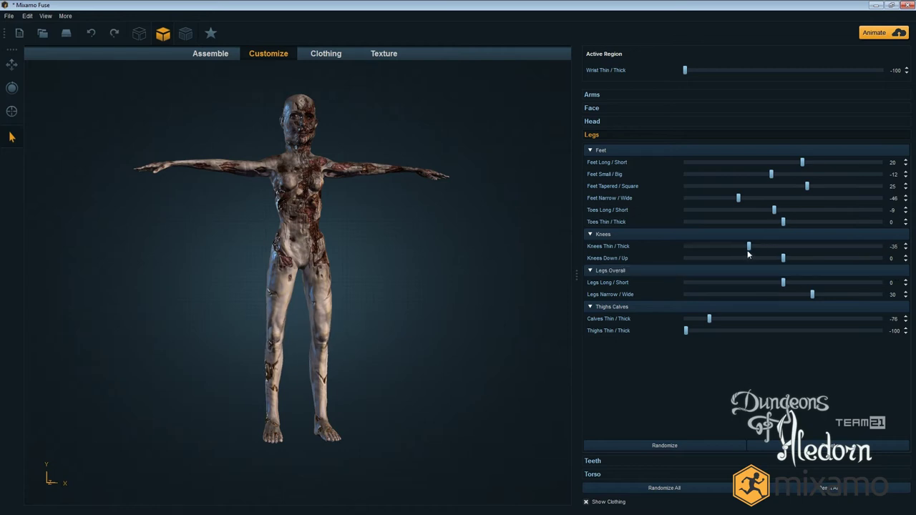
{"action": "left_click_drag", "start_coordinate": [457, 354], "coordinate": [400, 334]}
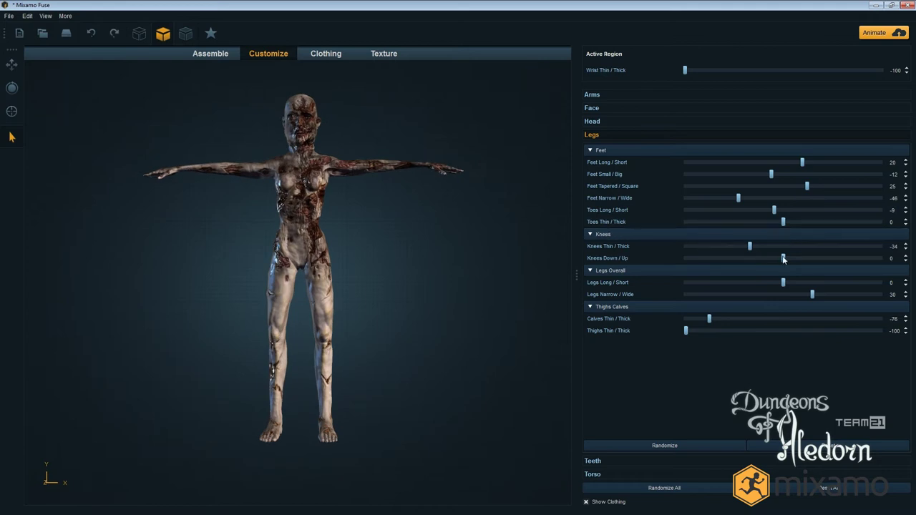
{"action": "left_click_drag", "start_coordinate": [783, 257], "coordinate": [813, 279]}
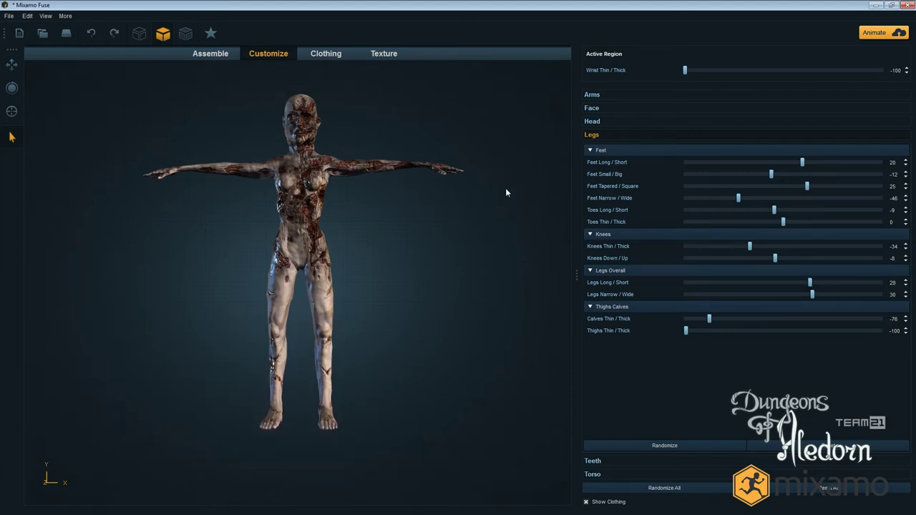
{"action": "left_click_drag", "start_coordinate": [404, 245], "coordinate": [422, 262]}
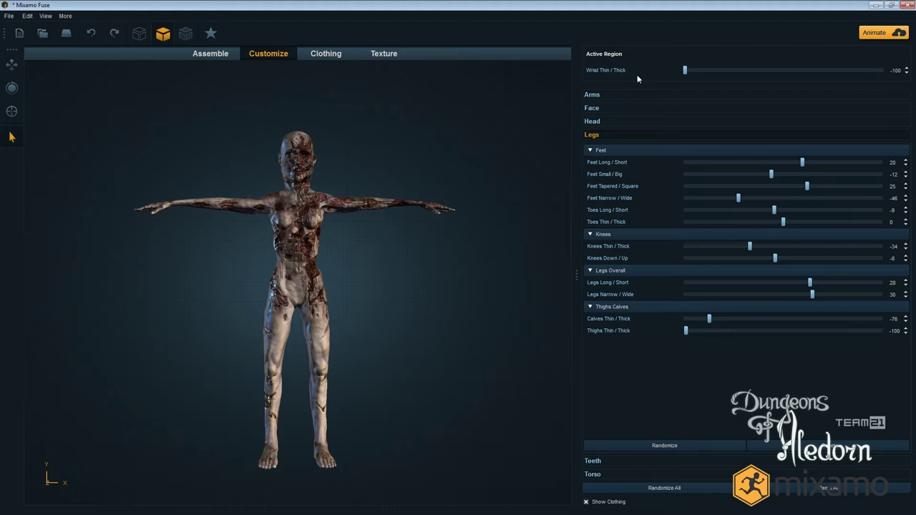
Preview Angry, Cocky and Happy expressions, resetting each to 0 for a neutral face
{"action": "left_click", "coordinate": [618, 109]}
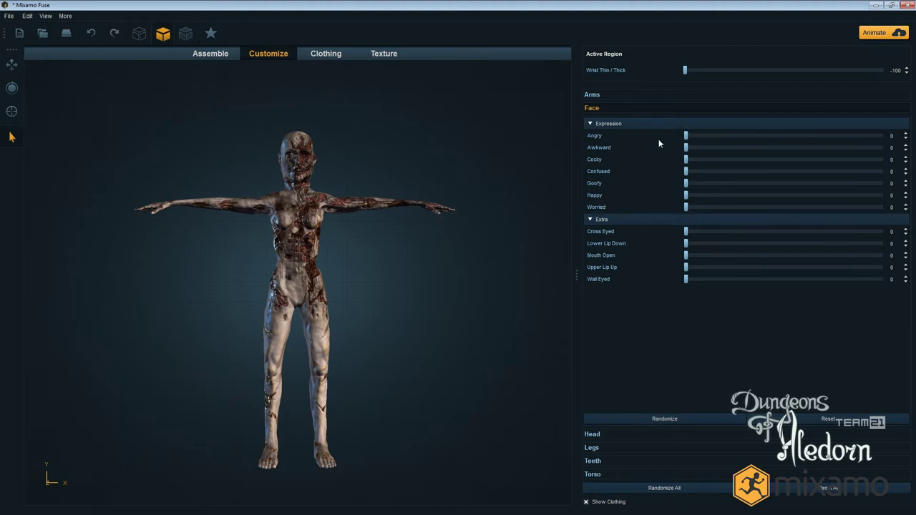
{"action": "scroll", "coordinate": [307, 303], "scroll_direction": "up", "scroll_amount": 5}
{"action": "middle_click_drag", "start_coordinate": [493, 178], "coordinate": [523, 513]}
{"action": "left_click_drag", "start_coordinate": [685, 136], "coordinate": [609, 149]}
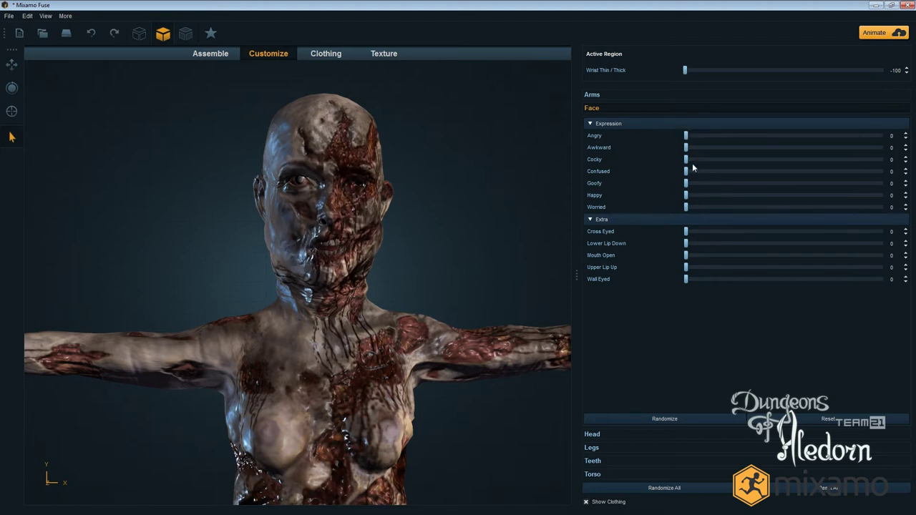
{"action": "left_click_drag", "start_coordinate": [704, 161], "coordinate": [652, 164]}
{"action": "left_click_drag", "start_coordinate": [689, 199], "coordinate": [585, 196]}
Test wrist thickness and reset it, then review the overall shape in the Arms adjustments
{"action": "left_click_drag", "start_coordinate": [684, 71], "coordinate": [736, 76]}
{"action": "left_click", "coordinate": [594, 95]}
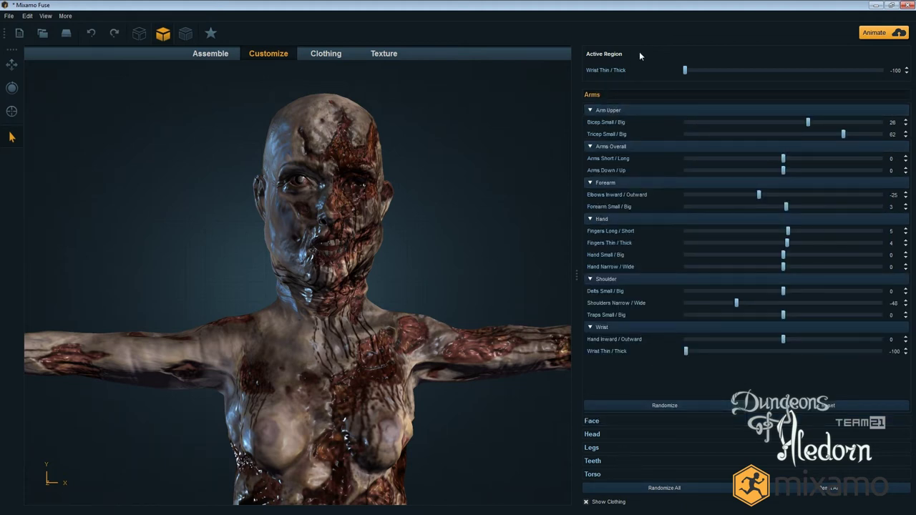
{"action": "scroll", "coordinate": [441, 213], "scroll_direction": "down", "scroll_amount": 5}
{"action": "scroll", "coordinate": [441, 218], "scroll_direction": "down", "scroll_amount": 3}
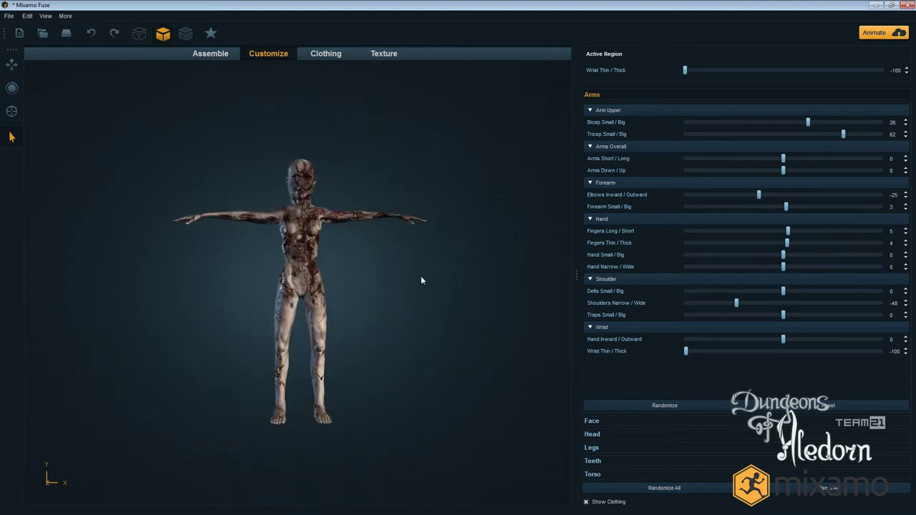
{"action": "left_click_drag", "start_coordinate": [389, 278], "coordinate": [389, 314]}
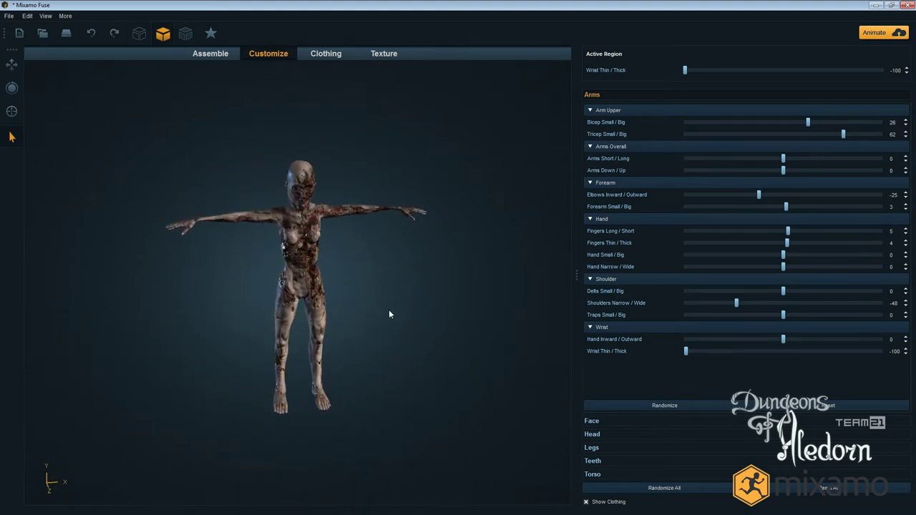
Send the zombie to Mixamo via Animate and upload it with the account login
{"action": "left_click", "coordinate": [886, 34]}
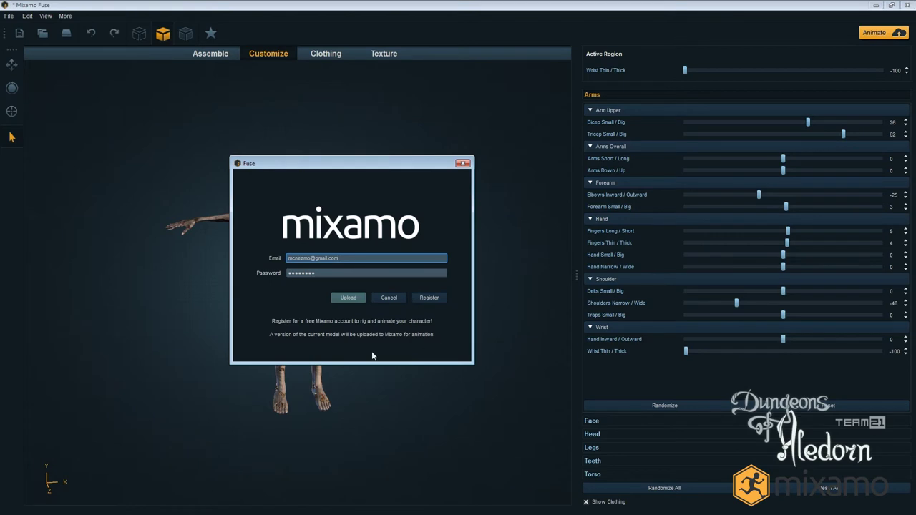
{"action": "left_click", "coordinate": [353, 297]}
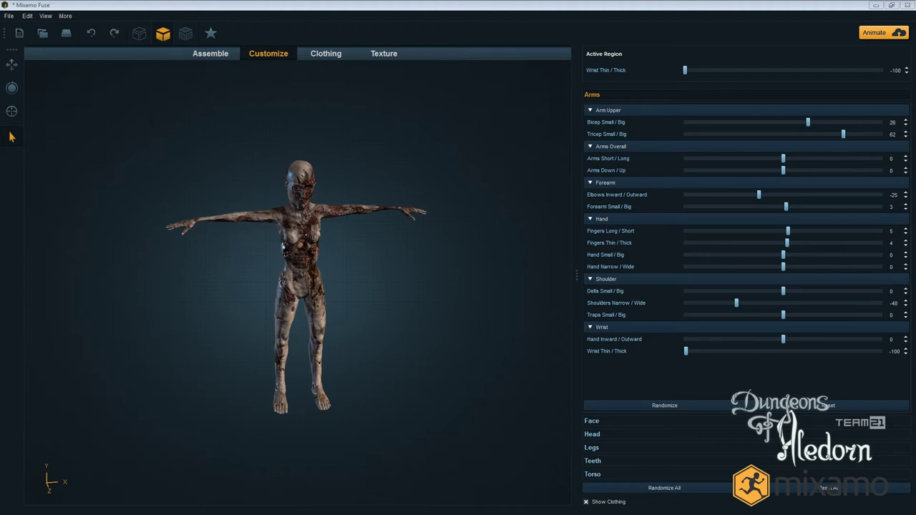
Bring the Chrome Auto-Rigger page into view, maximize it, and wait for rigging to finish
{"action": "left_click_drag", "start_coordinate": [0, 144], "coordinate": [348, 93]}
{"action": "double_click", "coordinate": [347, 93]}
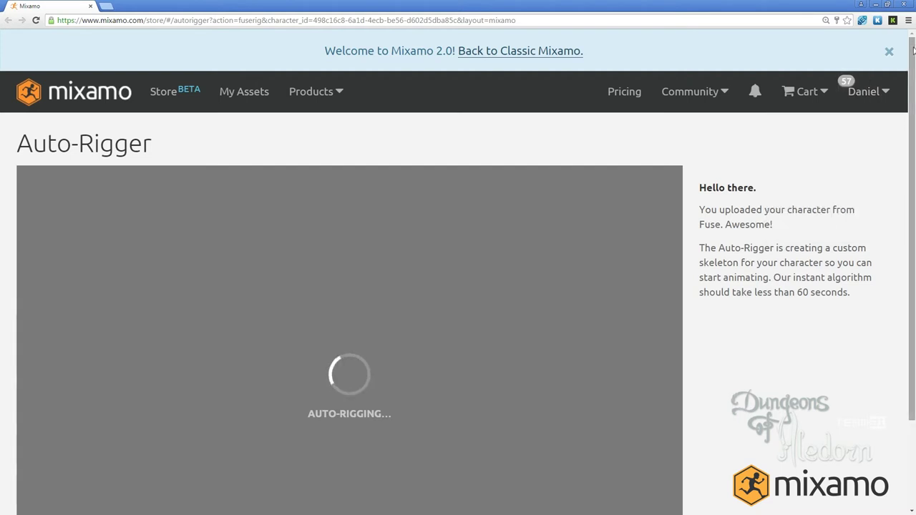
{"action": "scroll", "coordinate": [913, 81], "scroll_direction": "down", "scroll_amount": 1}
{"action": "left_click_drag", "start_coordinate": [913, 81], "coordinate": [914, 125]}
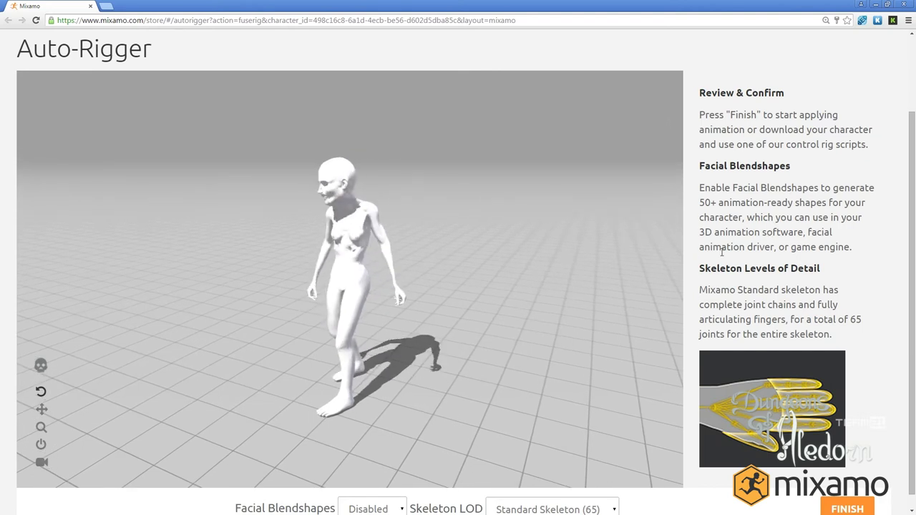
Keep the Standard Skeleton (65) and facial blendshapes Disabled, then finish the auto-rig
{"action": "left_click_drag", "start_coordinate": [650, 357], "coordinate": [372, 299]}
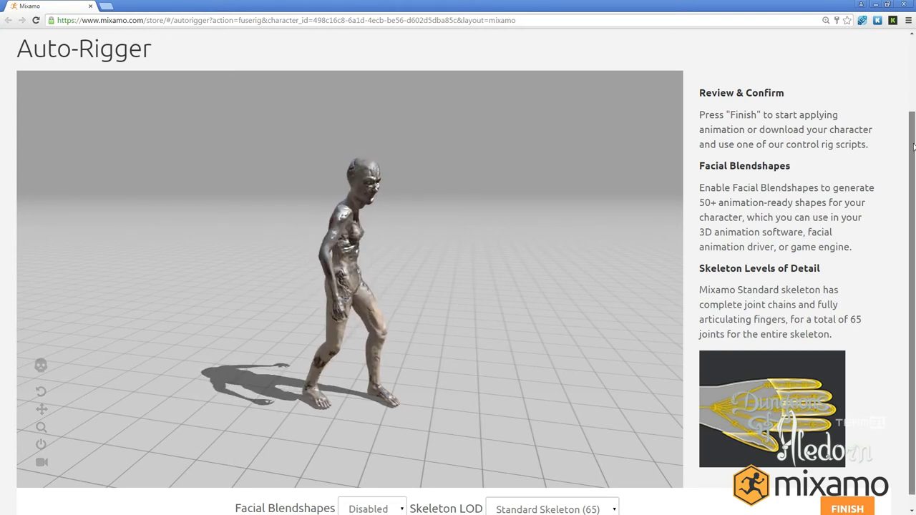
{"action": "mouse_move", "coordinate": [914, 147]}
{"action": "left_mouse_down"}
{"action": "mouse_move", "coordinate": [913, 161]}
{"action": "mouse_move", "coordinate": [914, 64]}
{"action": "mouse_move", "coordinate": [913, 160]}
{"action": "left_mouse_up"}
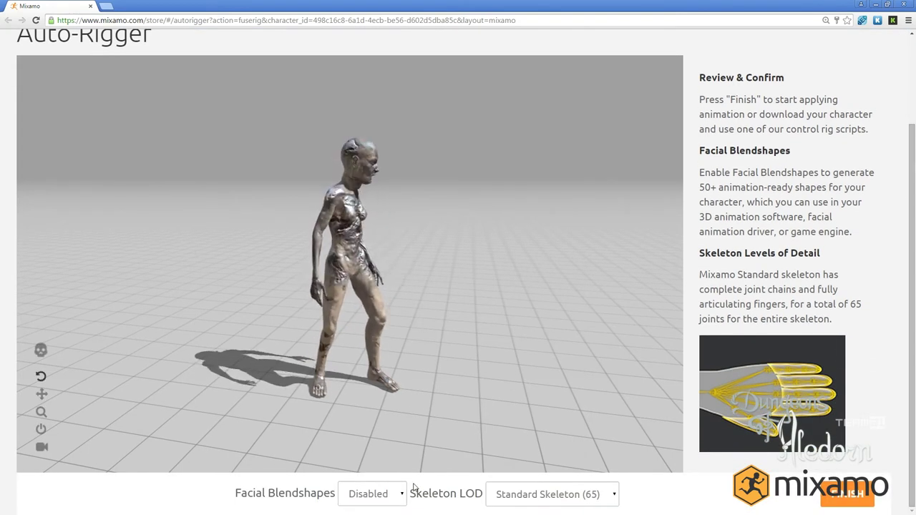
{"action": "left_click", "coordinate": [613, 496]}
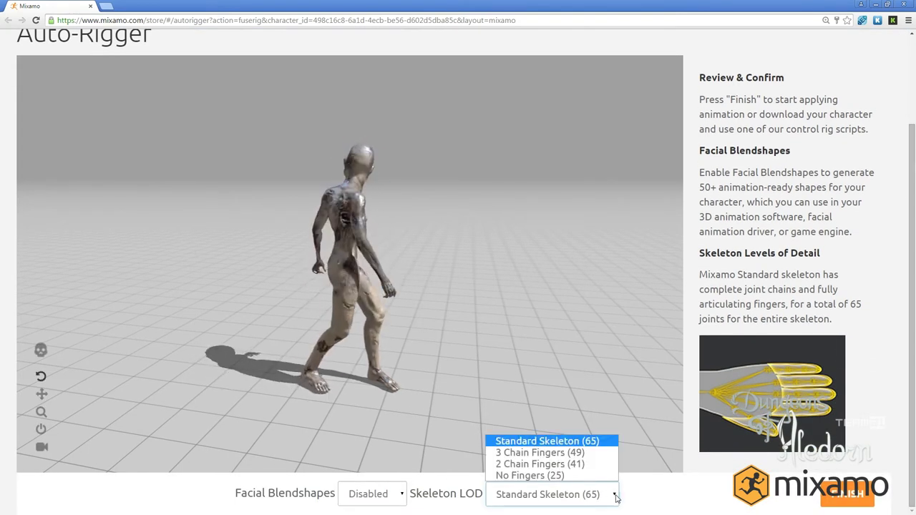
{"action": "left_click", "coordinate": [394, 497]}
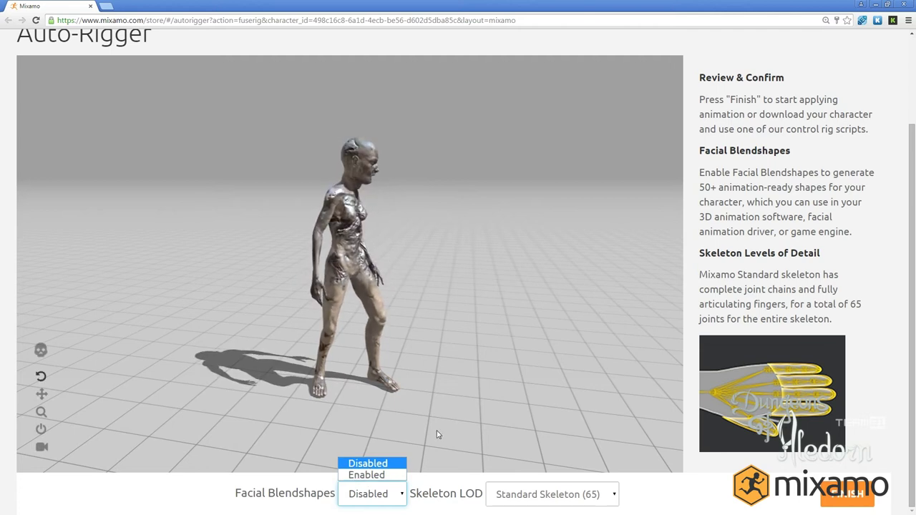
{"action": "left_click", "coordinate": [371, 463]}
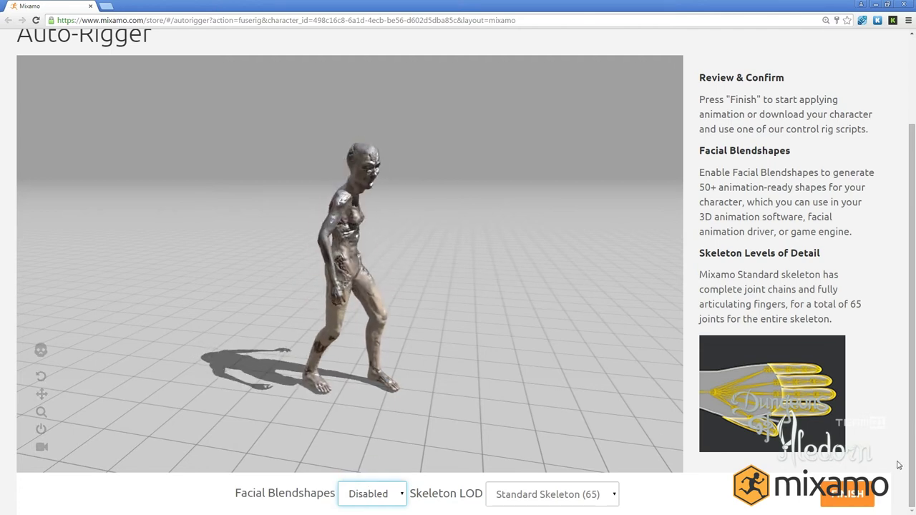
{"action": "left_click", "coordinate": [844, 495]}
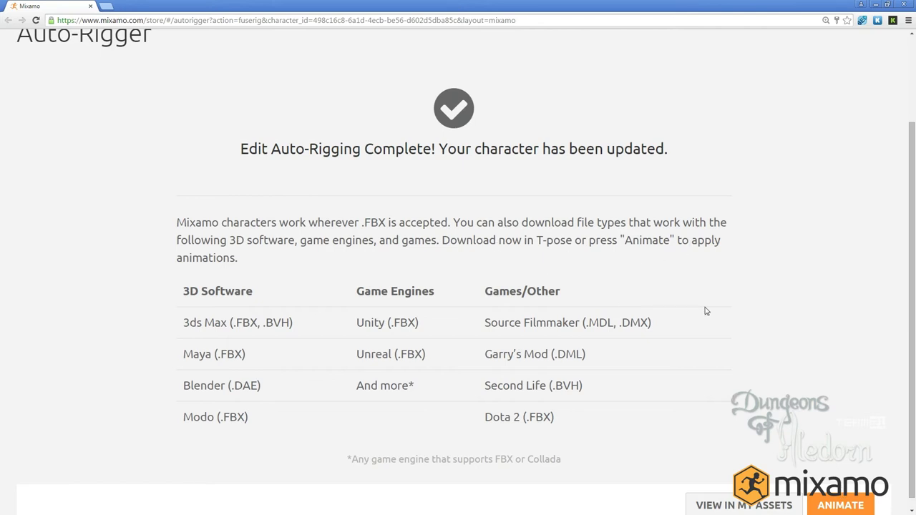
Move from the Auto-Rigging Complete page to the animation store with FuseModel loaded
{"action": "scroll", "coordinate": [705, 311], "scroll_direction": "down", "scroll_amount": 1}
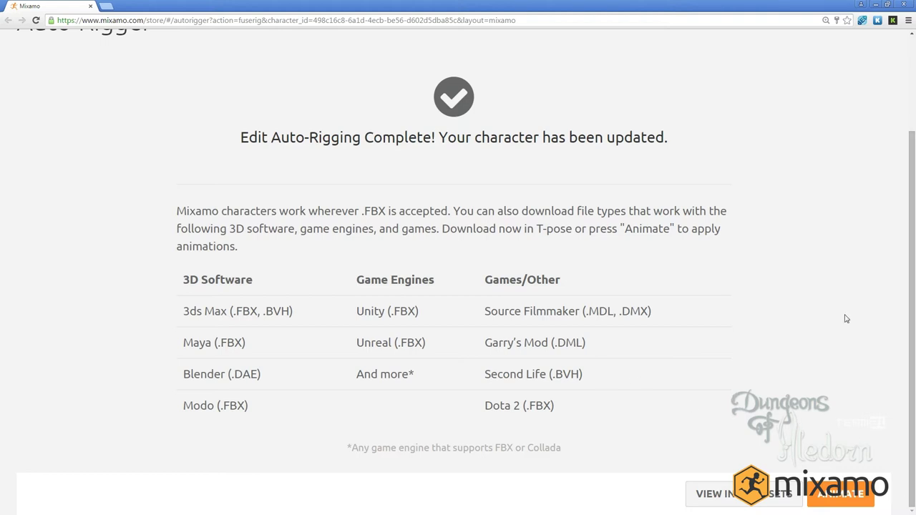
{"action": "scroll", "coordinate": [913, 191], "scroll_direction": "up", "scroll_amount": 2}
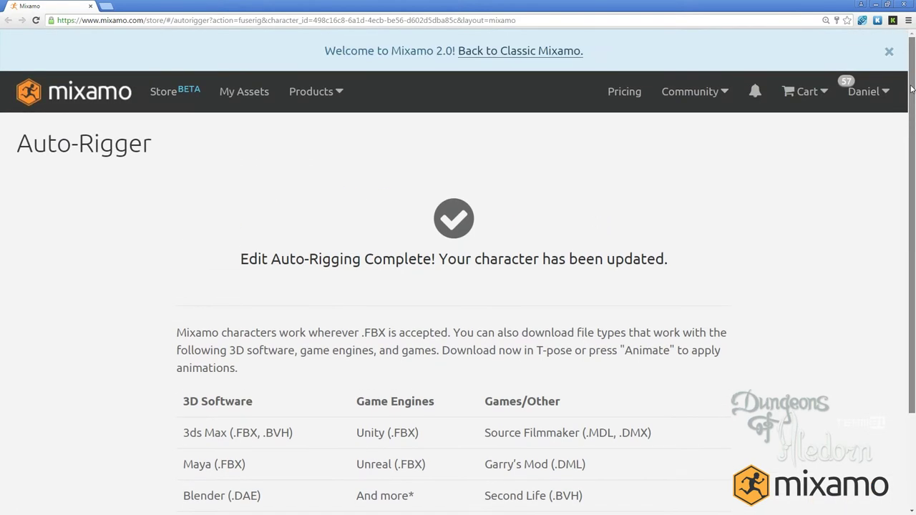
{"action": "scroll", "coordinate": [913, 252], "scroll_direction": "down", "scroll_amount": 2}
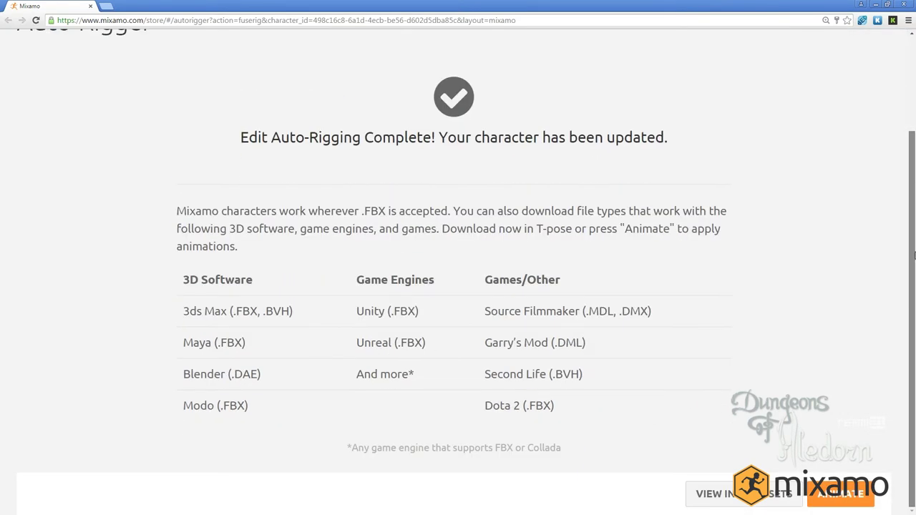
{"action": "left_click", "coordinate": [840, 493]}
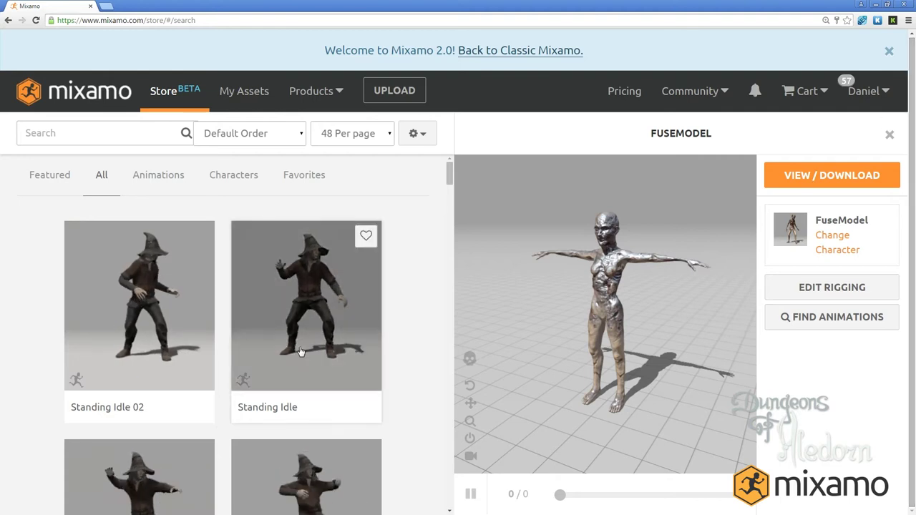
{"action": "scroll", "coordinate": [302, 352], "scroll_direction": "down", "scroll_amount": 10}
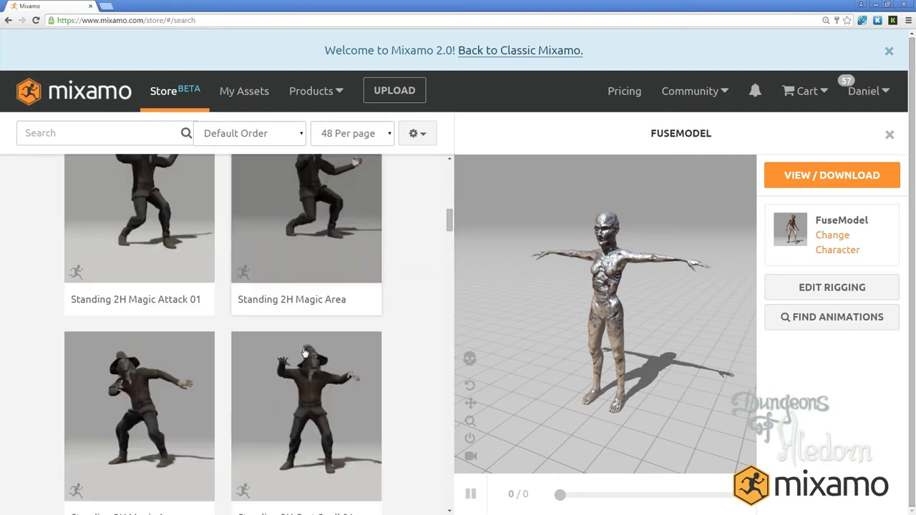
{"action": "scroll", "coordinate": [396, 368], "scroll_direction": "down", "scroll_amount": 5}
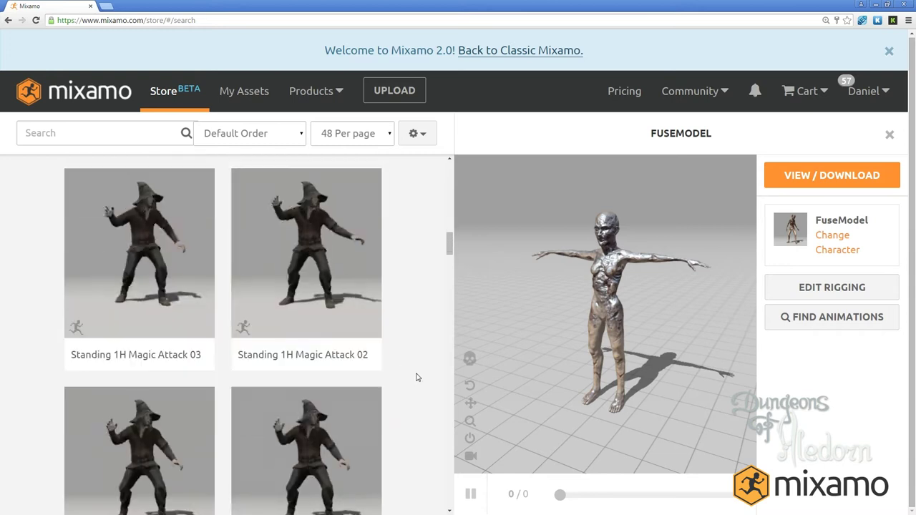
{"action": "scroll", "coordinate": [418, 377], "scroll_direction": "down", "scroll_amount": 10}
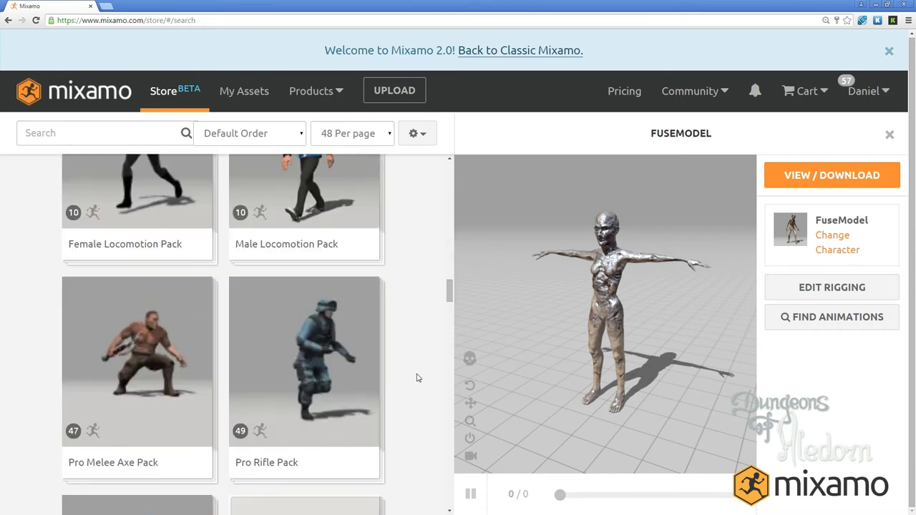
{"action": "scroll", "coordinate": [418, 378], "scroll_direction": "down", "scroll_amount": 15}
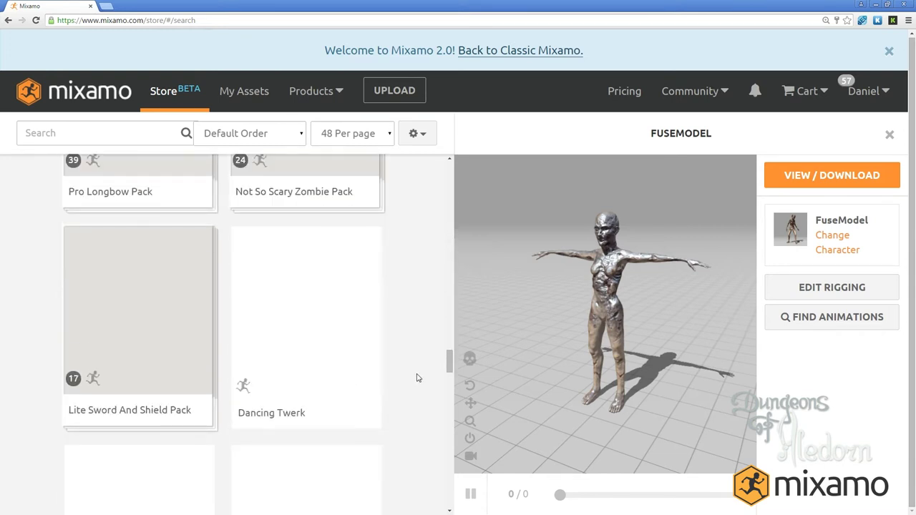
{"action": "scroll", "coordinate": [419, 378], "scroll_direction": "down", "scroll_amount": 6}
{"action": "left_click_drag", "start_coordinate": [446, 386], "coordinate": [449, 169]}
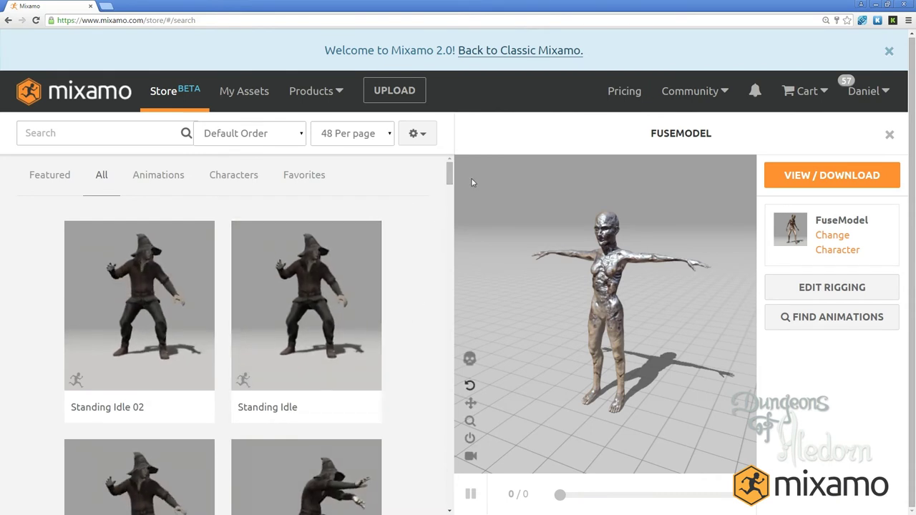
{"action": "mouse_move", "coordinate": [450, 175]}
{"action": "left_mouse_down"}
{"action": "mouse_move", "coordinate": [454, 209]}
{"action": "mouse_move", "coordinate": [452, 174]}
{"action": "left_mouse_up"}
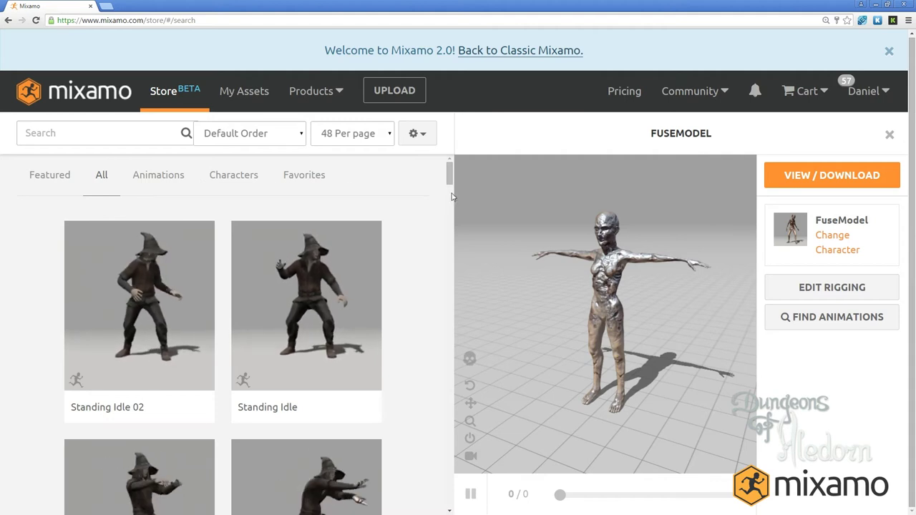
{"action": "mouse_move", "coordinate": [449, 181]}
{"action": "left_mouse_down"}
{"action": "mouse_move", "coordinate": [449, 213]}
{"action": "mouse_move", "coordinate": [449, 179]}
{"action": "left_mouse_up"}
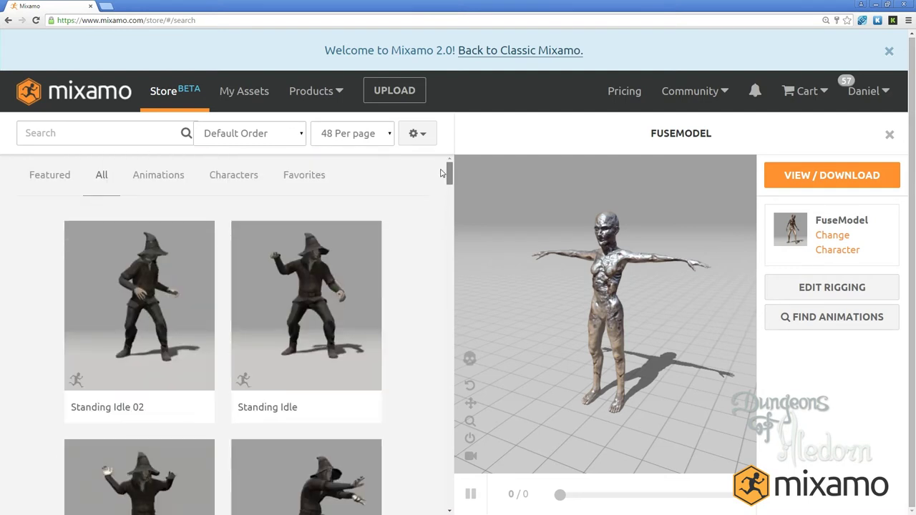
Search the store for 'zombie' and scroll through the 96 results
{"action": "left_click", "coordinate": [82, 136]}
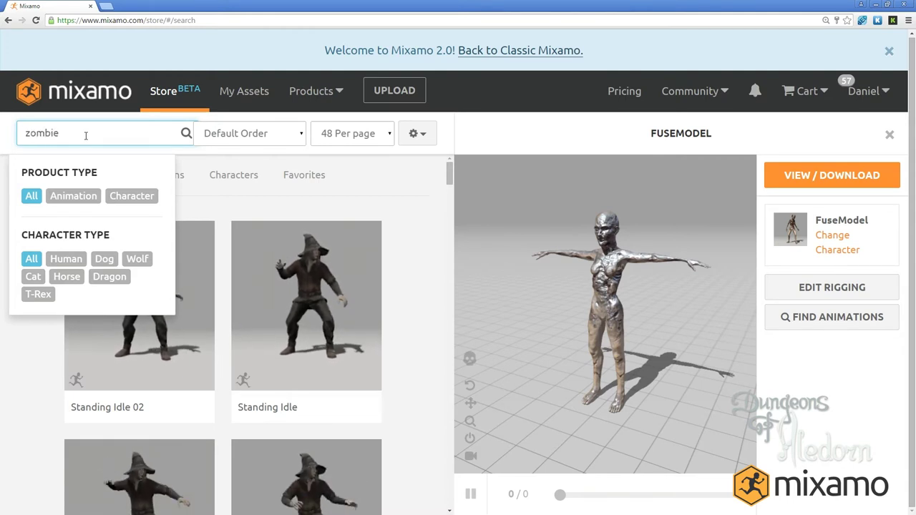
{"action": "key", "text": "Return"}
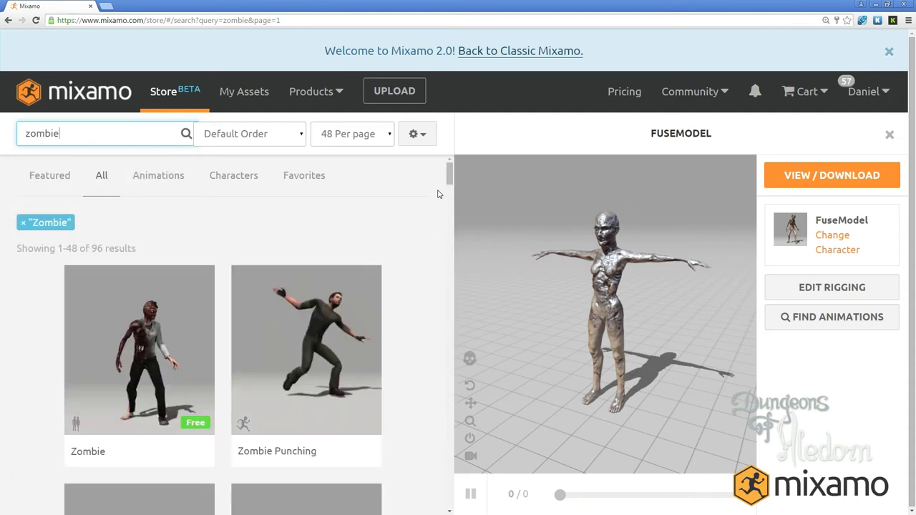
{"action": "left_click_drag", "start_coordinate": [448, 179], "coordinate": [479, 275]}
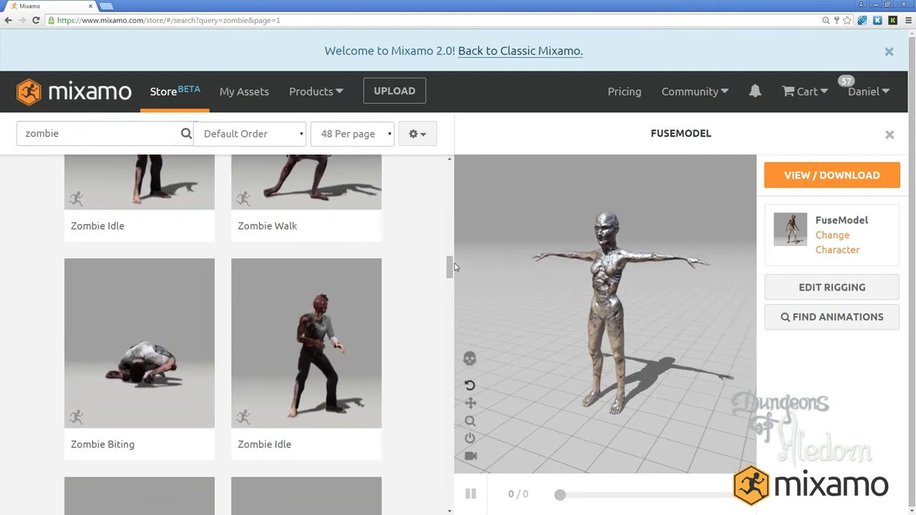
{"action": "left_click_drag", "start_coordinate": [452, 269], "coordinate": [450, 171]}
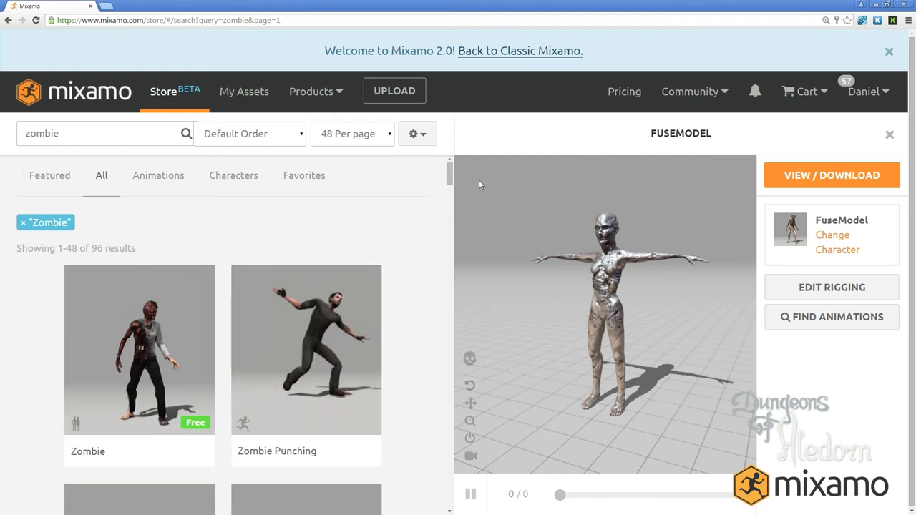
{"action": "scroll", "coordinate": [452, 173], "scroll_direction": "down", "scroll_amount": 1}
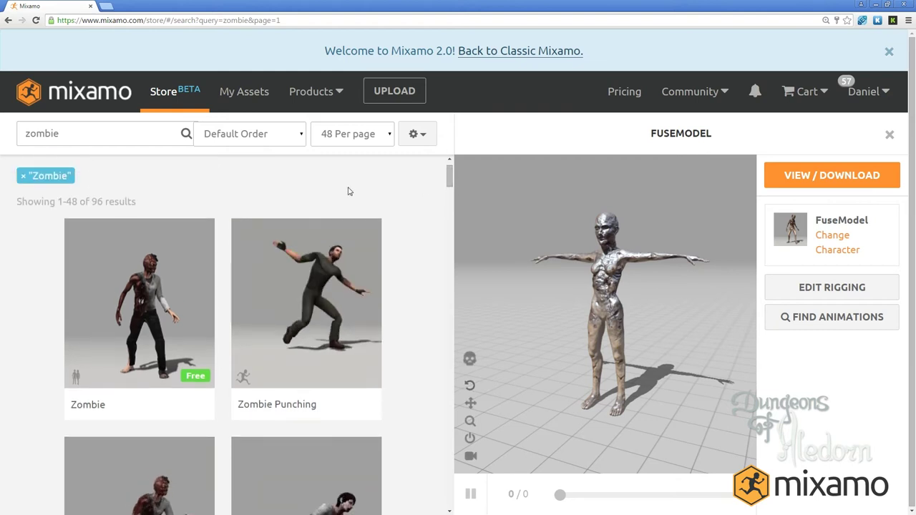
Load the Zombie character and preview the Zombie Punching animation on it
{"action": "mouse_move", "coordinate": [176, 352]}
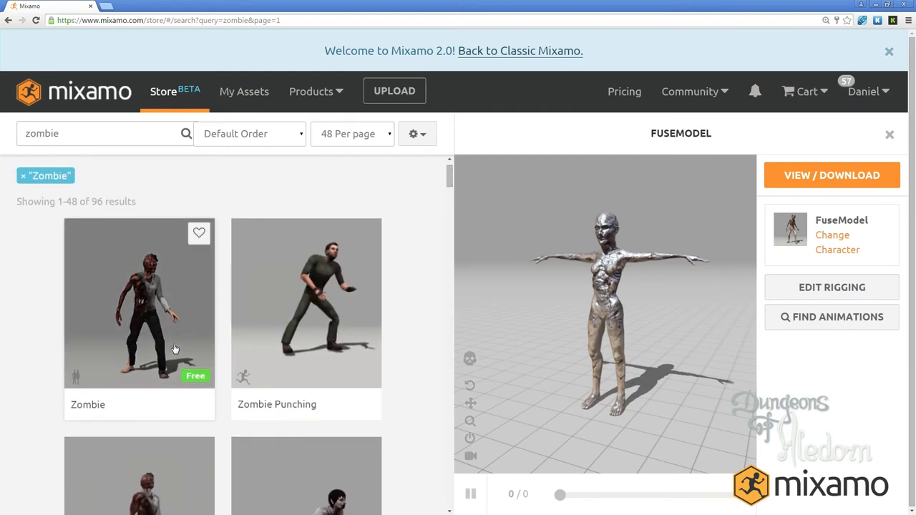
{"action": "left_click", "coordinate": [192, 377]}
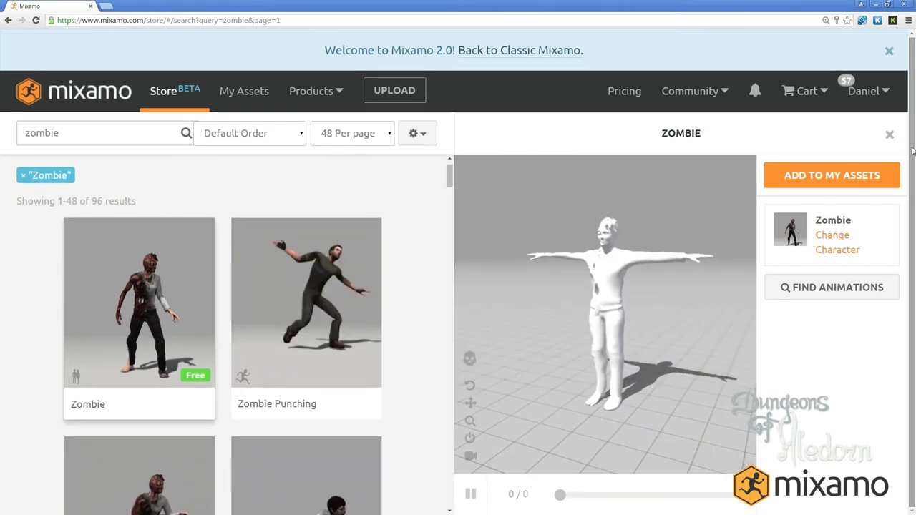
{"action": "left_click", "coordinate": [334, 318]}
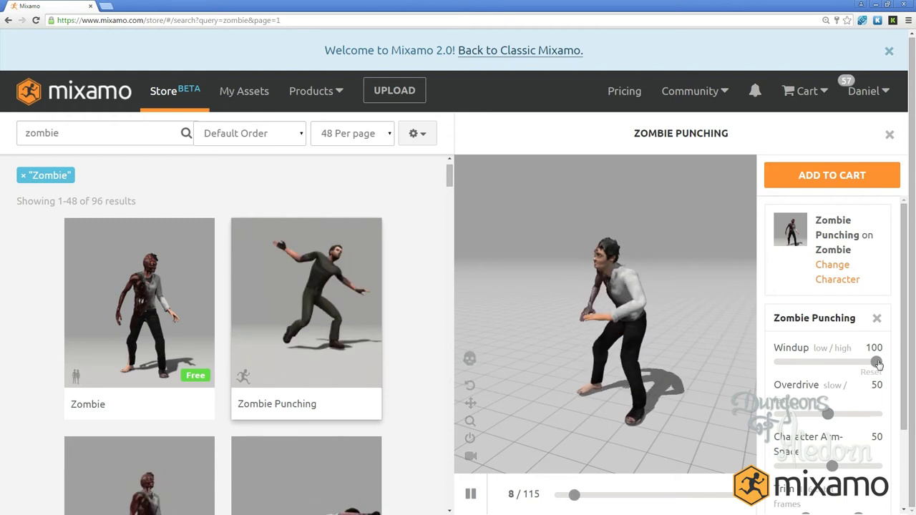
Lower Windup to 23, Overdrive to 26 and Character Arm-Space to 28
{"action": "left_click_drag", "start_coordinate": [875, 362], "coordinate": [802, 362]}
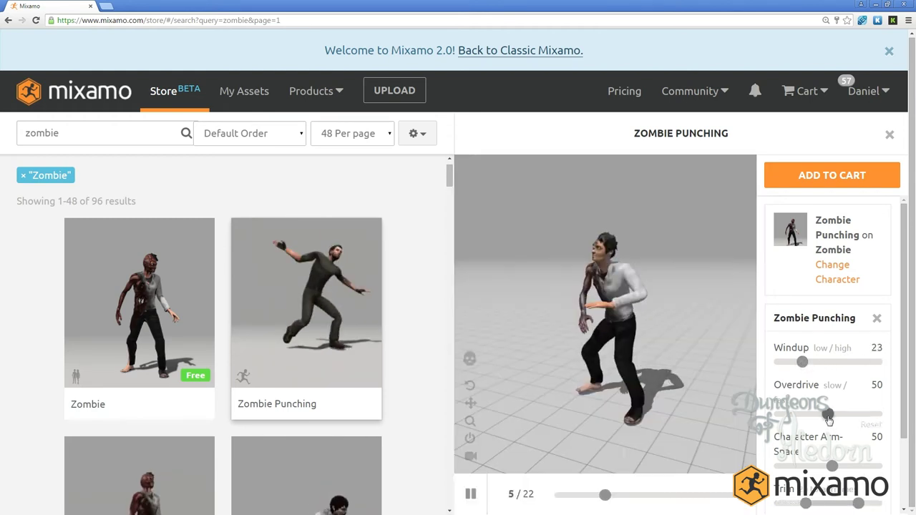
{"action": "left_click_drag", "start_coordinate": [828, 415], "coordinate": [802, 415]}
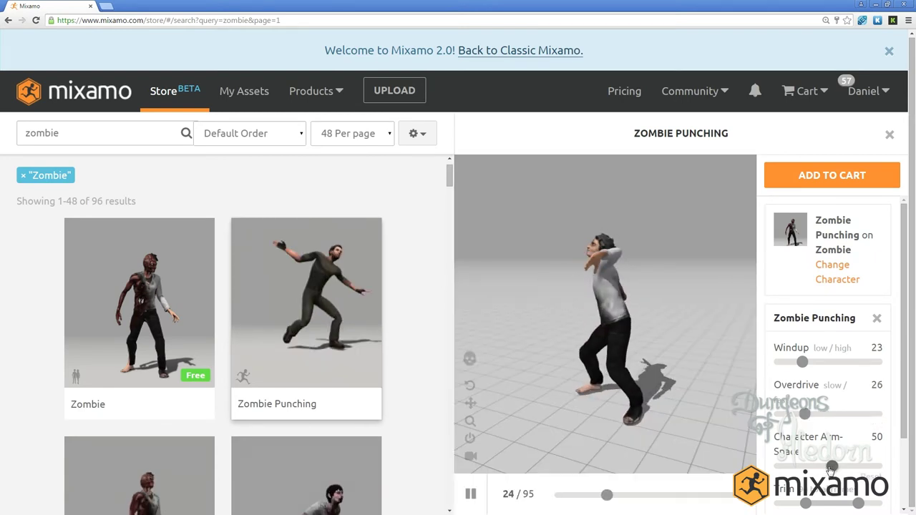
{"action": "left_click_drag", "start_coordinate": [831, 468], "coordinate": [808, 470]}
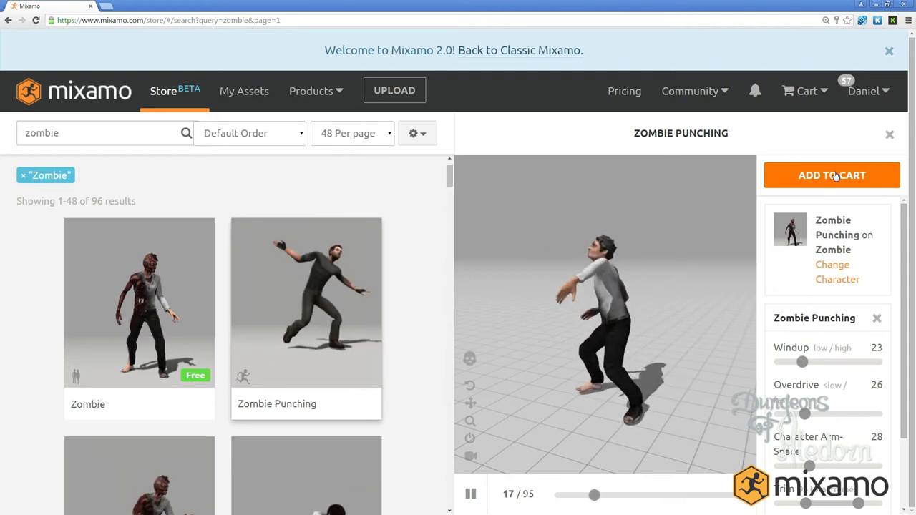
Add Zombie Punching to the cart and go to checkout
{"action": "left_click", "coordinate": [834, 175]}
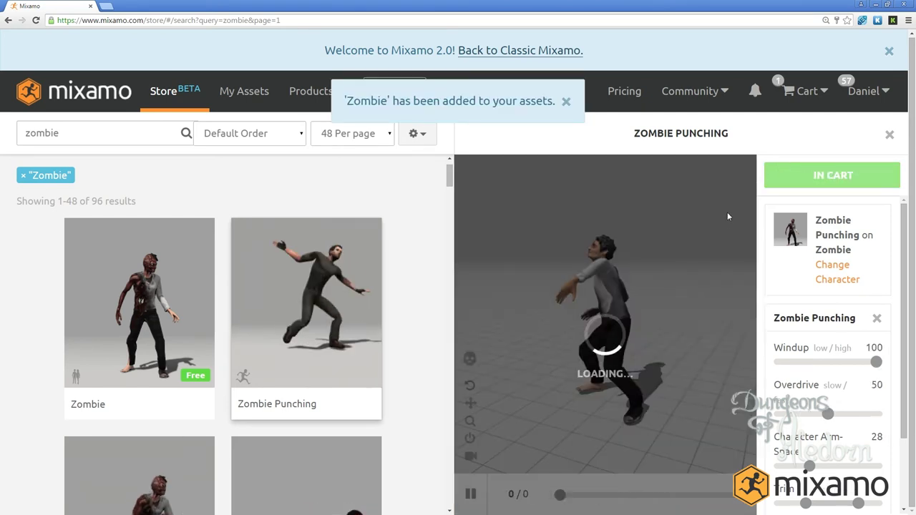
{"action": "left_click", "coordinate": [801, 91]}
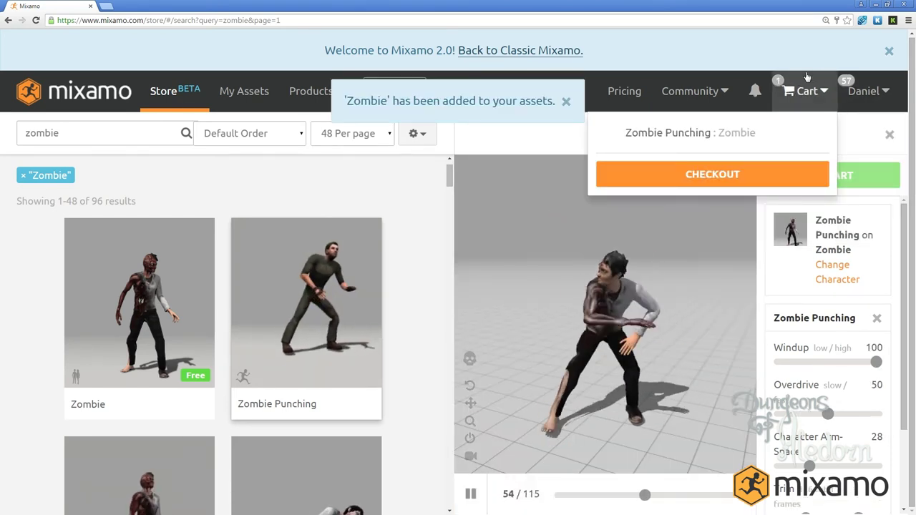
{"action": "left_click", "coordinate": [787, 90]}
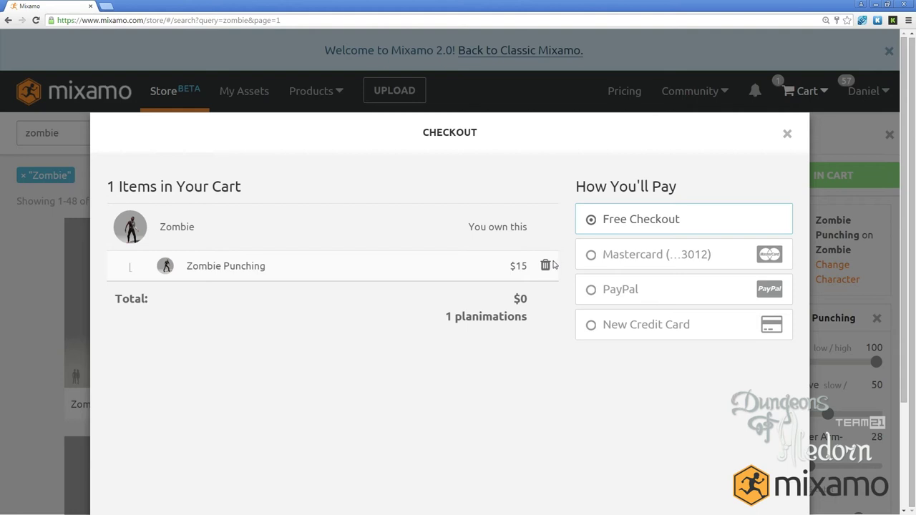
Remove Zombie Punching from the cart, leaving it empty, and close Checkout
{"action": "left_click", "coordinate": [546, 266]}
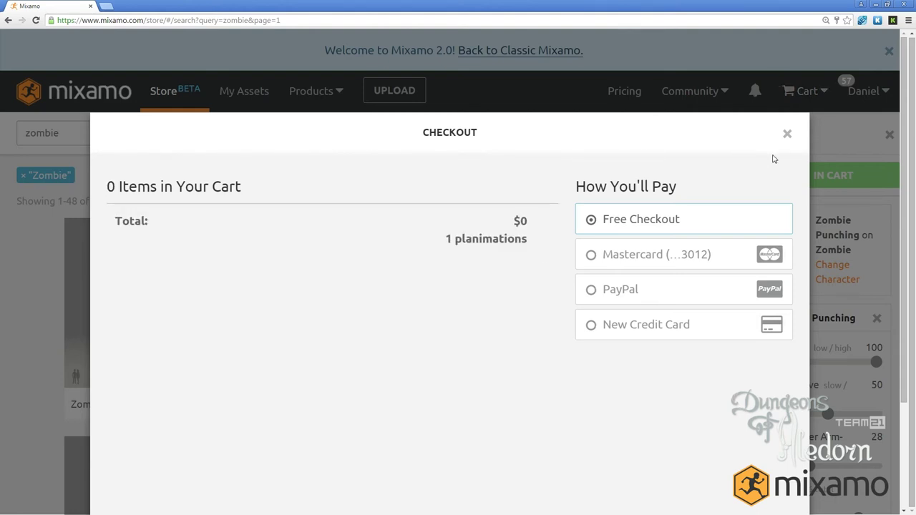
{"action": "left_click", "coordinate": [787, 134]}
{"action": "mouse_move", "coordinate": [845, 83]}
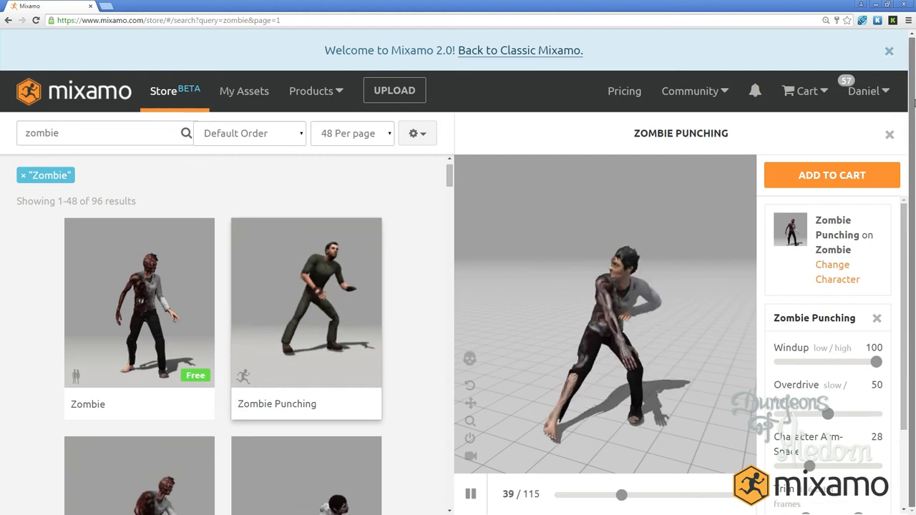
{"action": "scroll", "coordinate": [868, 363], "scroll_direction": "down", "scroll_amount": 2}
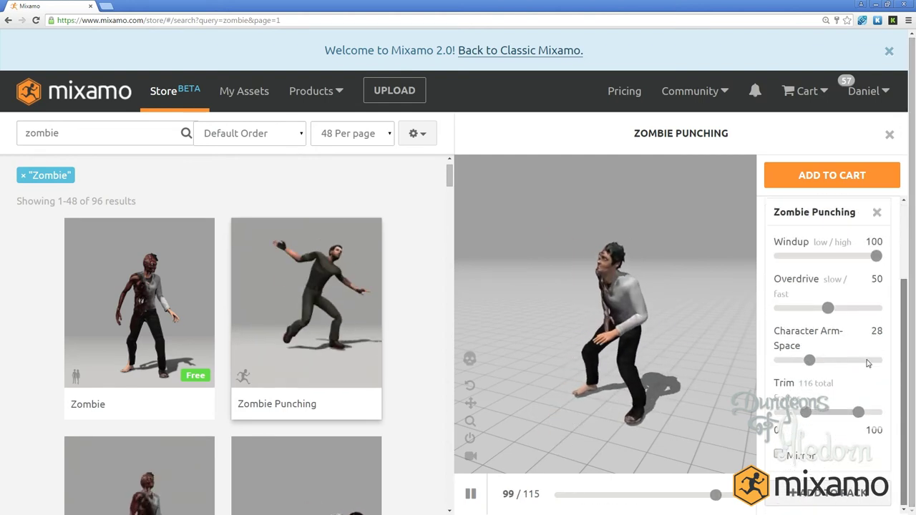
{"action": "mouse_move", "coordinate": [331, 86]}
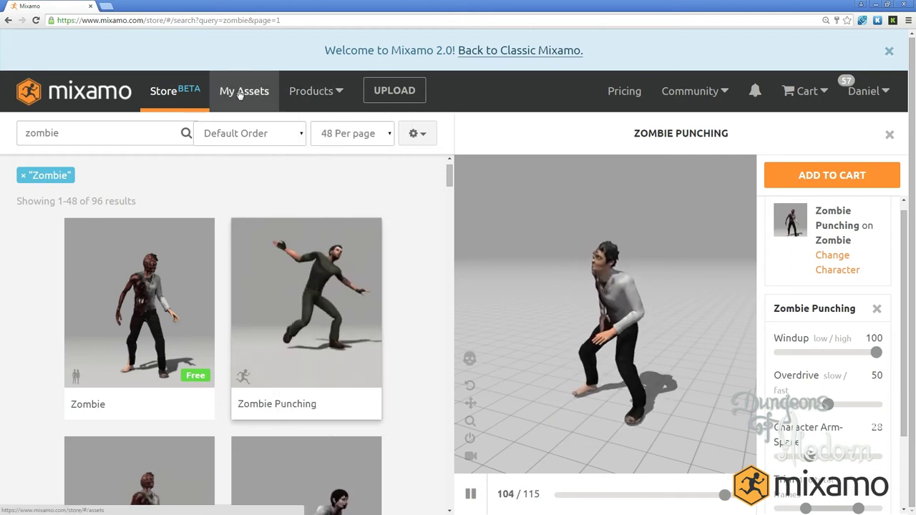
In My Assets, load FuseModel into the preview and orbit and zoom to inspect it
{"action": "left_click", "coordinate": [241, 95]}
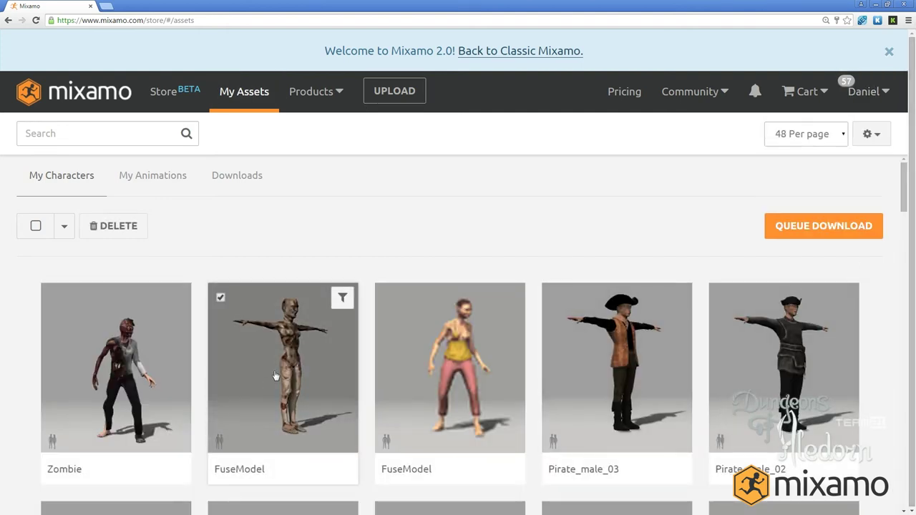
{"action": "left_click", "coordinate": [274, 374]}
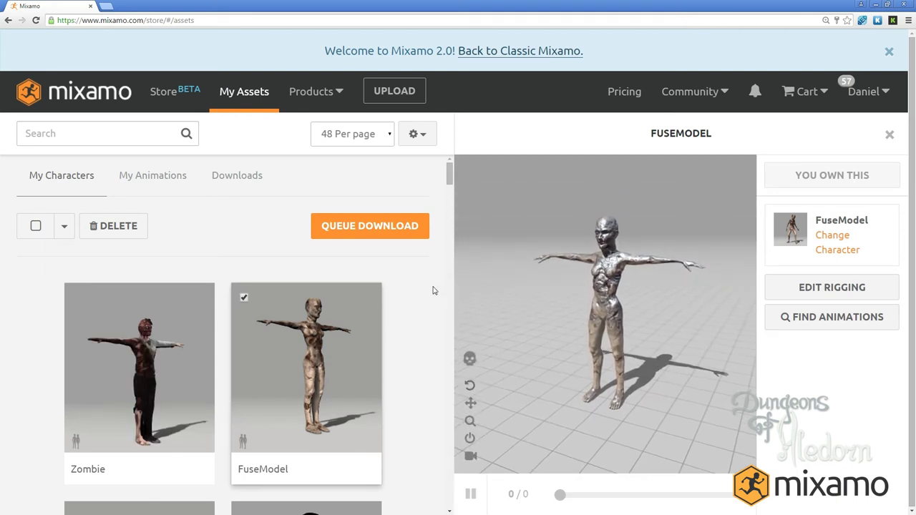
{"action": "left_click_drag", "start_coordinate": [448, 178], "coordinate": [460, 297]}
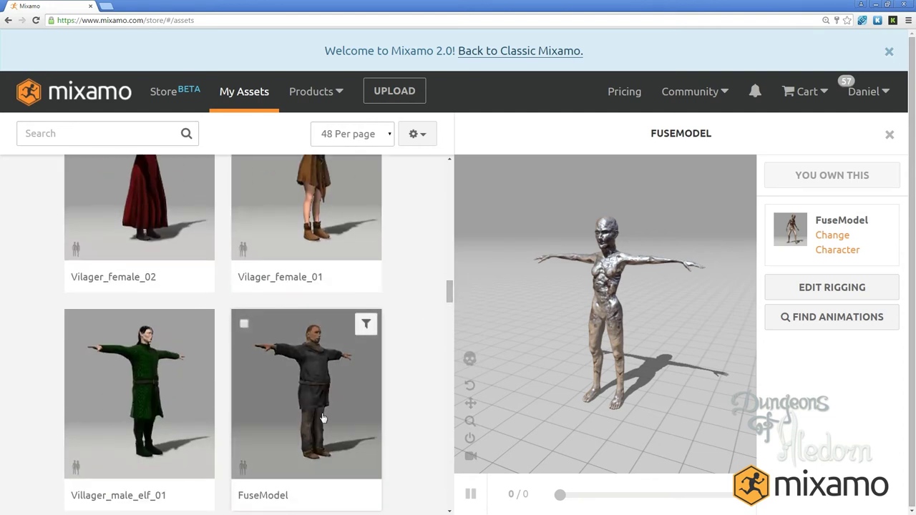
{"action": "left_click", "coordinate": [307, 396]}
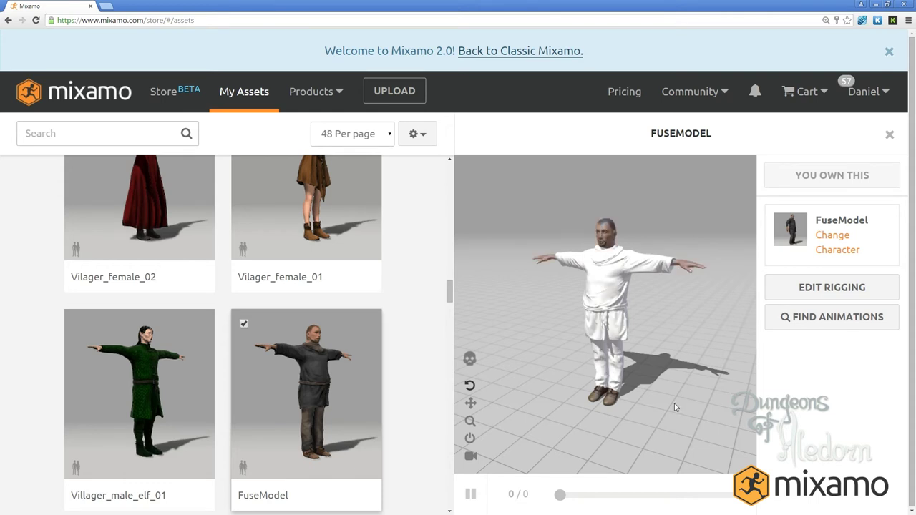
{"action": "left_click_drag", "start_coordinate": [605, 361], "coordinate": [573, 354]}
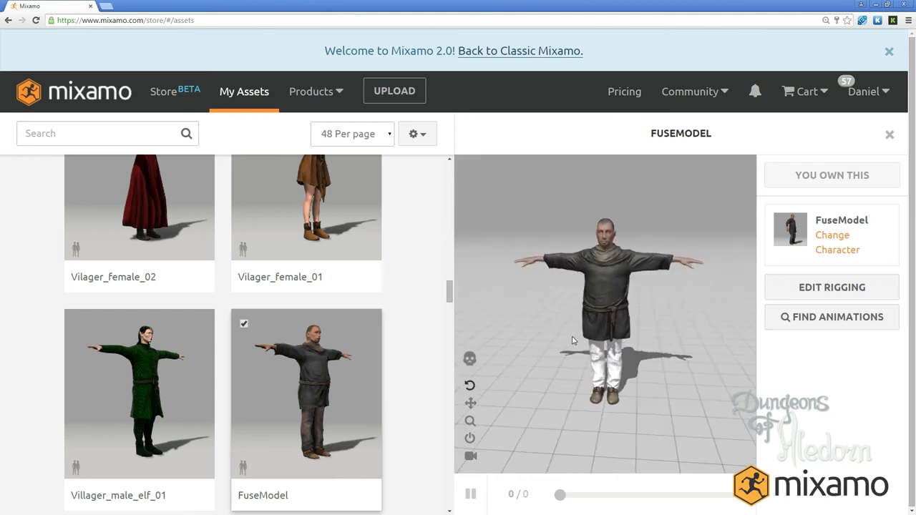
{"action": "scroll", "coordinate": [564, 368], "scroll_direction": "up", "scroll_amount": 2}
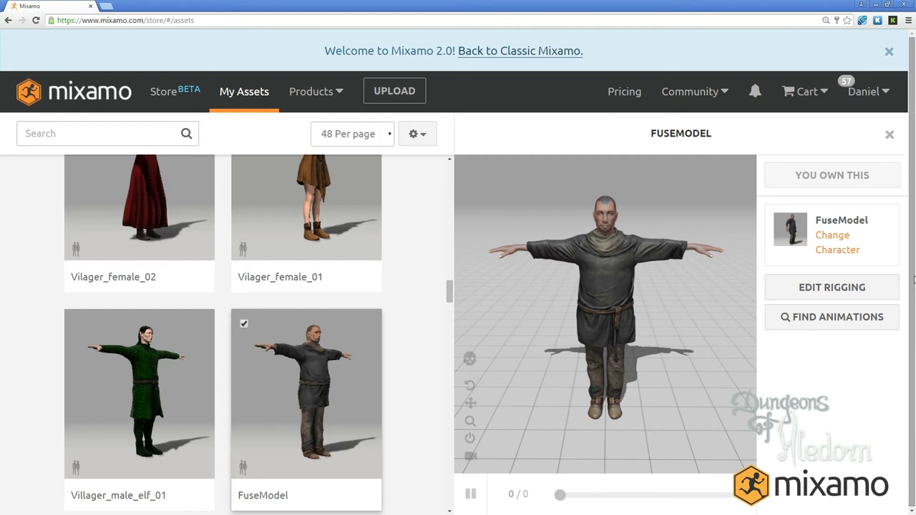
Browse all store animations and preview the 11-animation Free Test Pack on FuseModel
{"action": "left_click", "coordinate": [862, 319]}
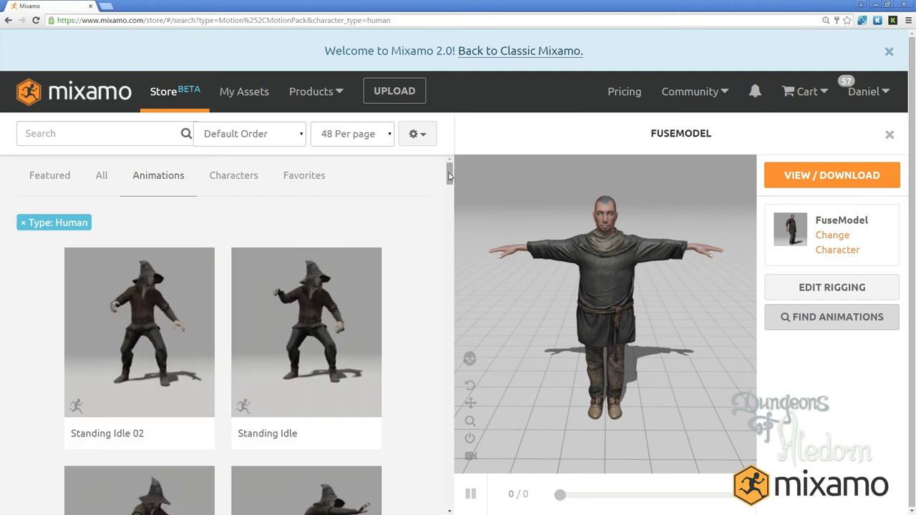
{"action": "left_click", "coordinate": [51, 180]}
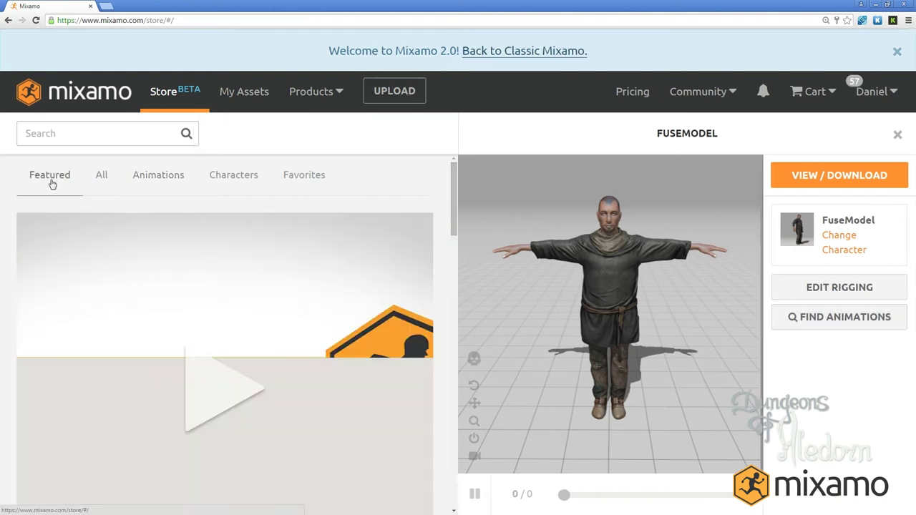
{"action": "left_click", "coordinate": [101, 180]}
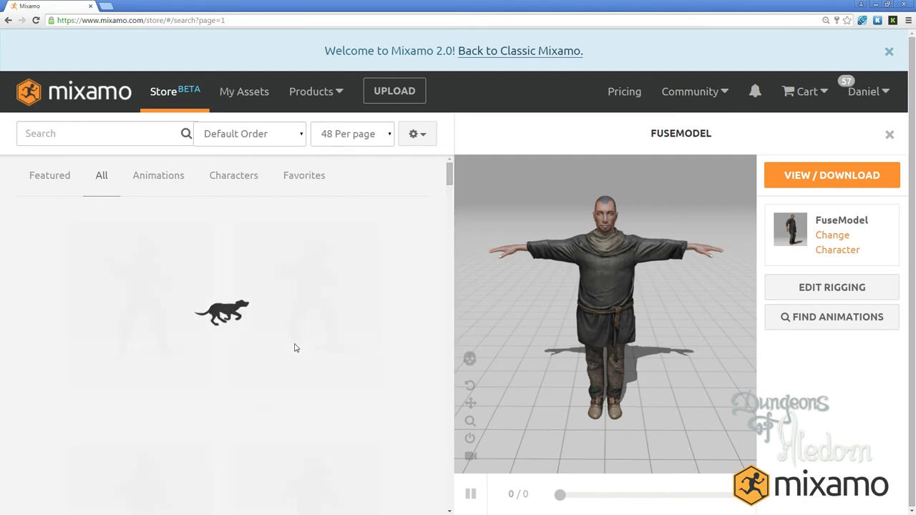
{"action": "left_click_drag", "start_coordinate": [450, 175], "coordinate": [454, 271]}
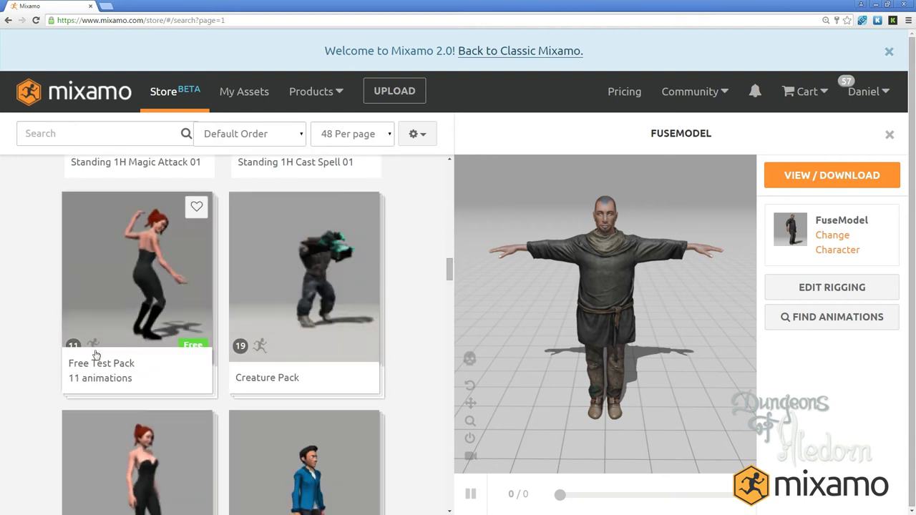
{"action": "left_click", "coordinate": [138, 373]}
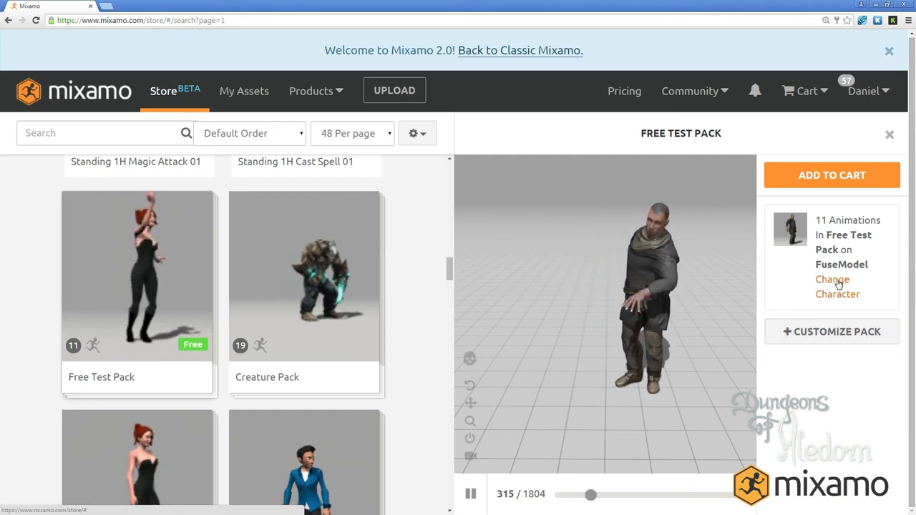
Add the Free Test Pack to the cart and complete a $0 checkout of four items
{"action": "left_click", "coordinate": [840, 174]}
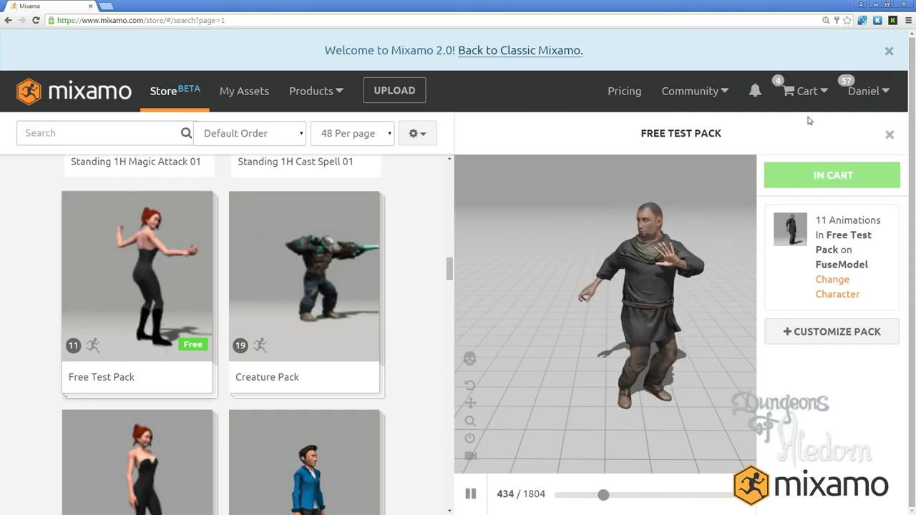
{"action": "left_click", "coordinate": [806, 91]}
{"action": "left_click", "coordinate": [709, 248]}
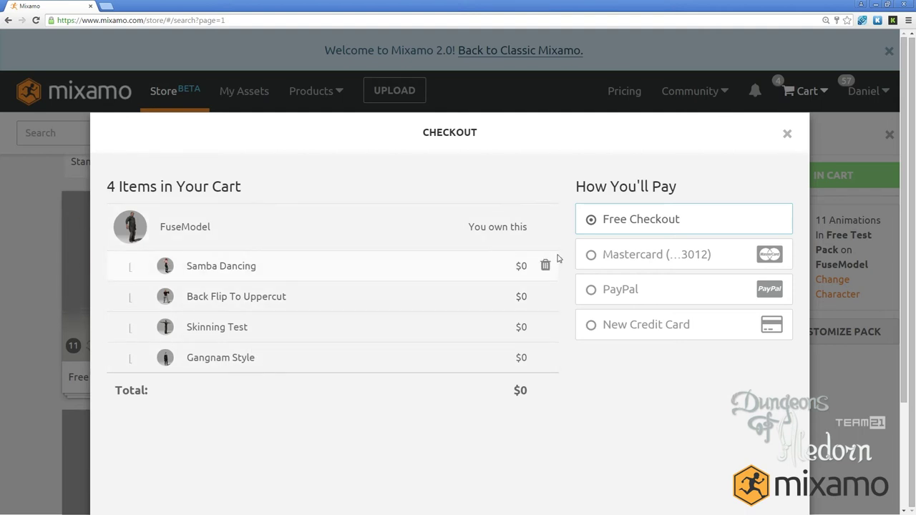
{"action": "scroll", "coordinate": [494, 426], "scroll_direction": "down", "scroll_amount": 3}
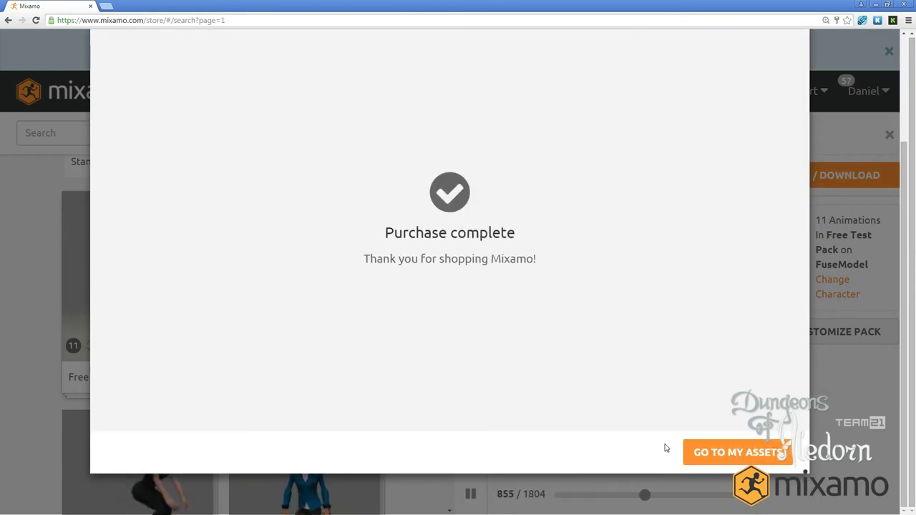
Review the purchased Free Test Pack in My Animations, then check the empty Downloads tab
{"action": "left_click", "coordinate": [737, 457]}
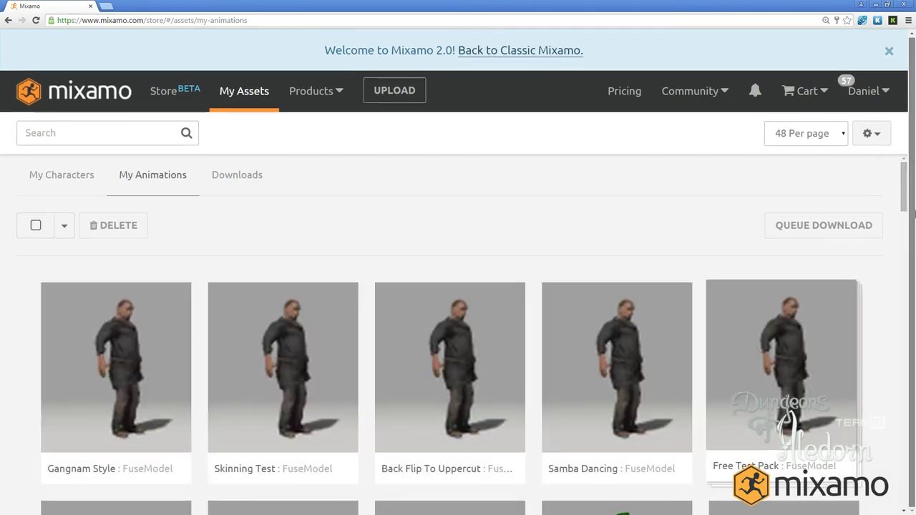
{"action": "mouse_move", "coordinate": [905, 172]}
{"action": "left_mouse_down"}
{"action": "mouse_move", "coordinate": [904, 250]}
{"action": "mouse_move", "coordinate": [911, 177]}
{"action": "left_mouse_up"}
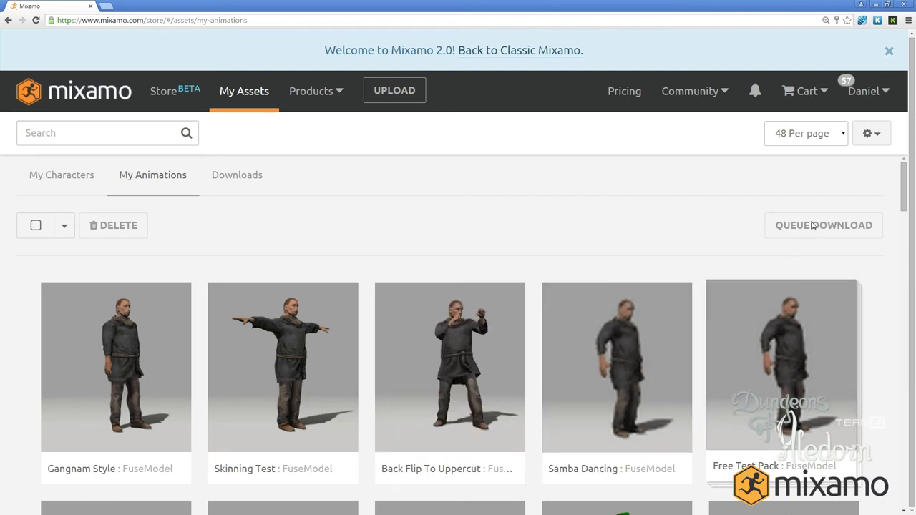
{"action": "left_click", "coordinate": [244, 176]}
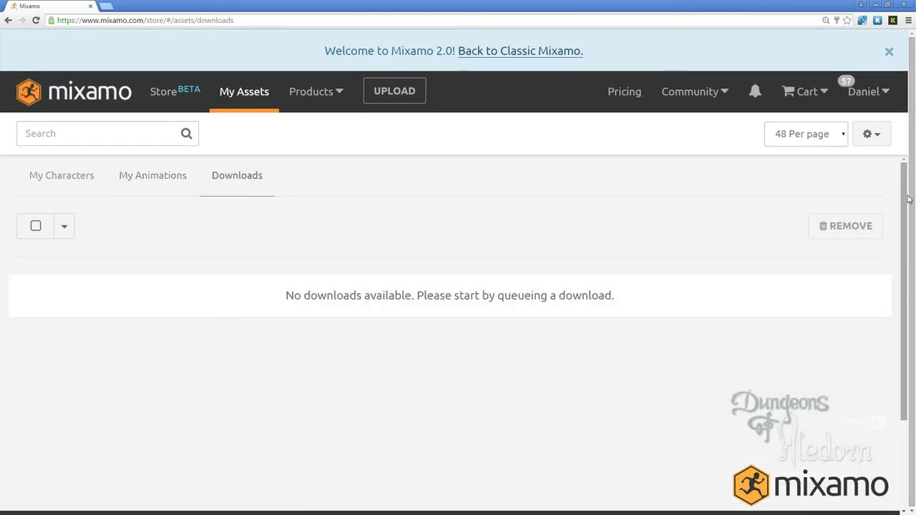
In My Characters, select FuseModel and filter to show only its animations
{"action": "left_click", "coordinate": [70, 177]}
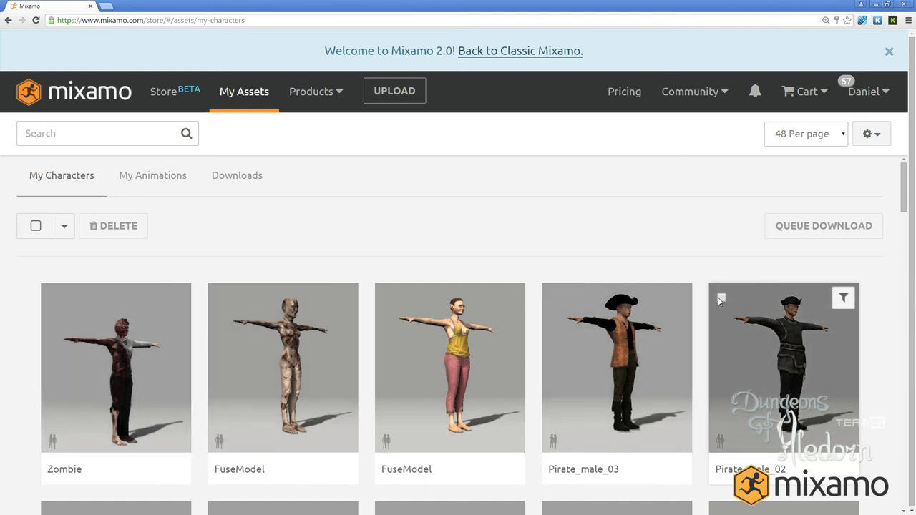
{"action": "scroll", "coordinate": [368, 342], "scroll_direction": "down", "scroll_amount": 8}
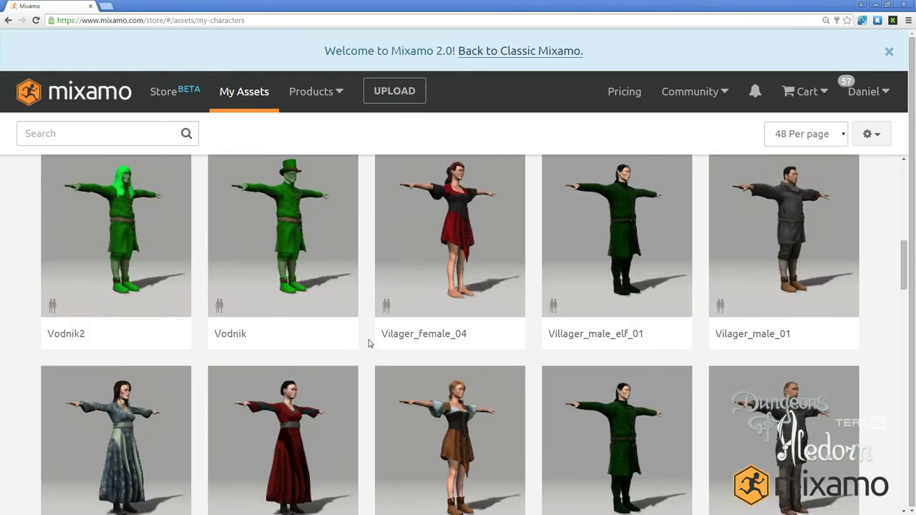
{"action": "scroll", "coordinate": [370, 342], "scroll_direction": "down", "scroll_amount": 3}
{"action": "scroll", "coordinate": [379, 340], "scroll_direction": "up", "scroll_amount": 3}
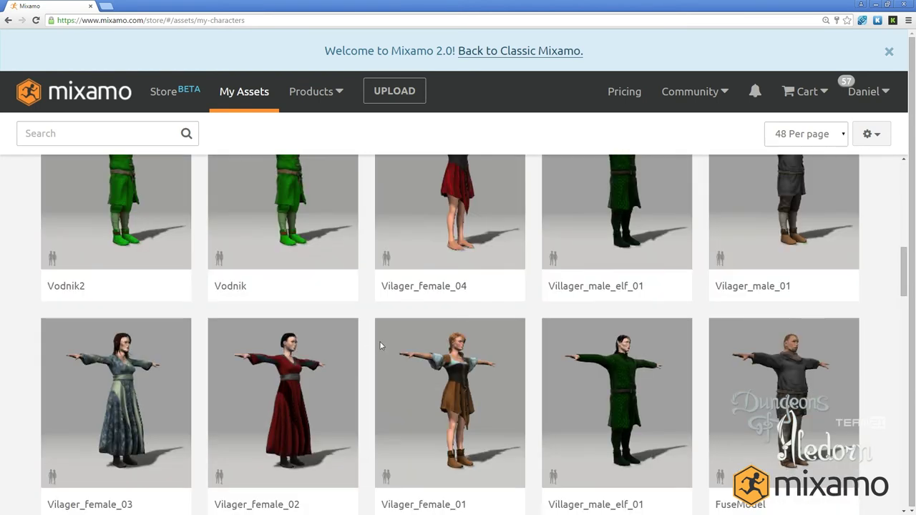
{"action": "left_click", "coordinate": [722, 333]}
{"action": "scroll", "coordinate": [721, 435], "scroll_direction": "down", "scroll_amount": 2}
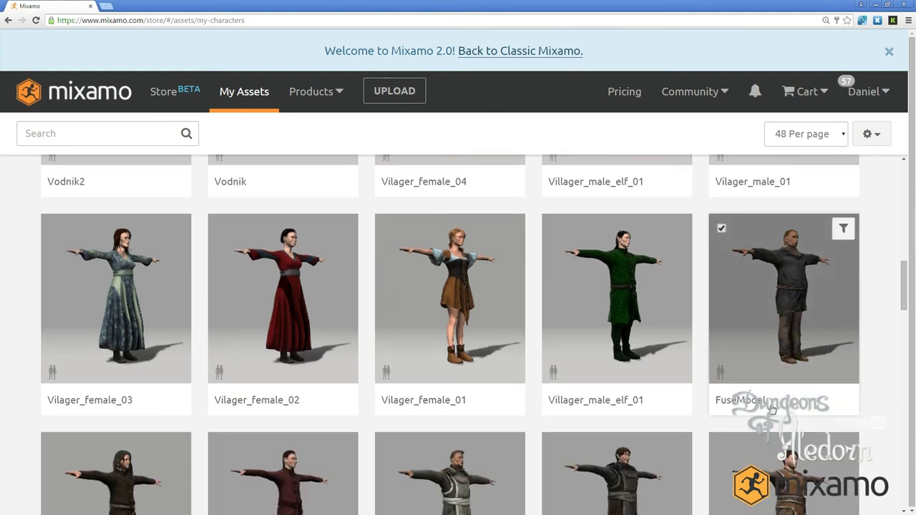
{"action": "left_click", "coordinate": [844, 230]}
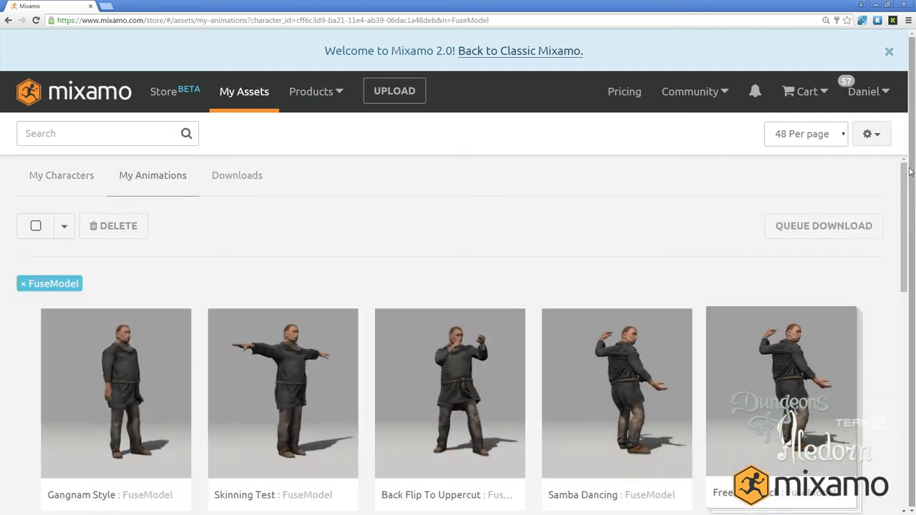
Return to the characters list and pick the grey-tunic male villager character
{"action": "mouse_move", "coordinate": [910, 172]}
{"action": "left_mouse_down"}
{"action": "mouse_move", "coordinate": [909, 229]}
{"action": "mouse_move", "coordinate": [904, 165]}
{"action": "left_mouse_up"}
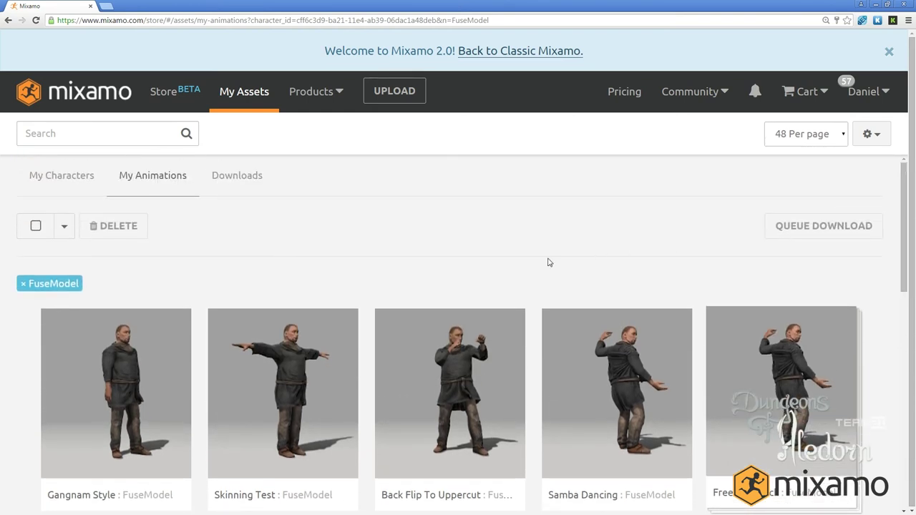
{"action": "key", "text": "alt+Left"}
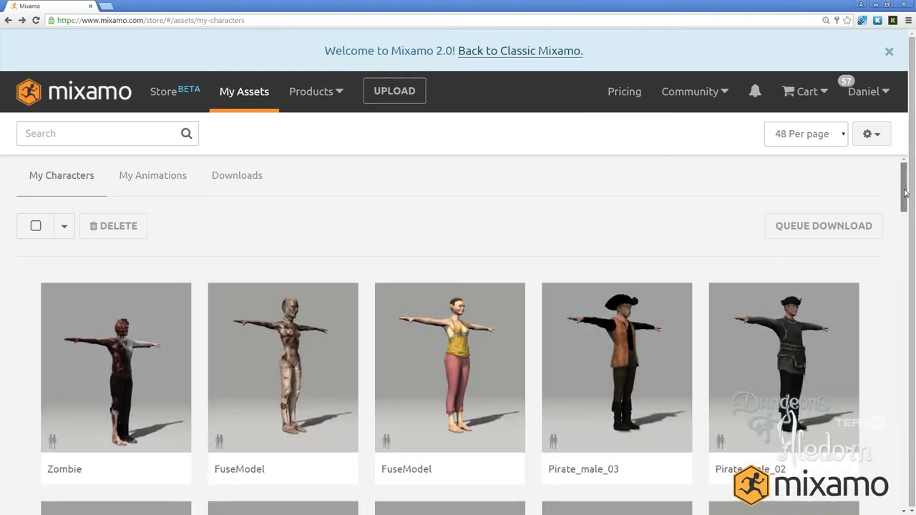
{"action": "left_click_drag", "start_coordinate": [905, 193], "coordinate": [906, 259]}
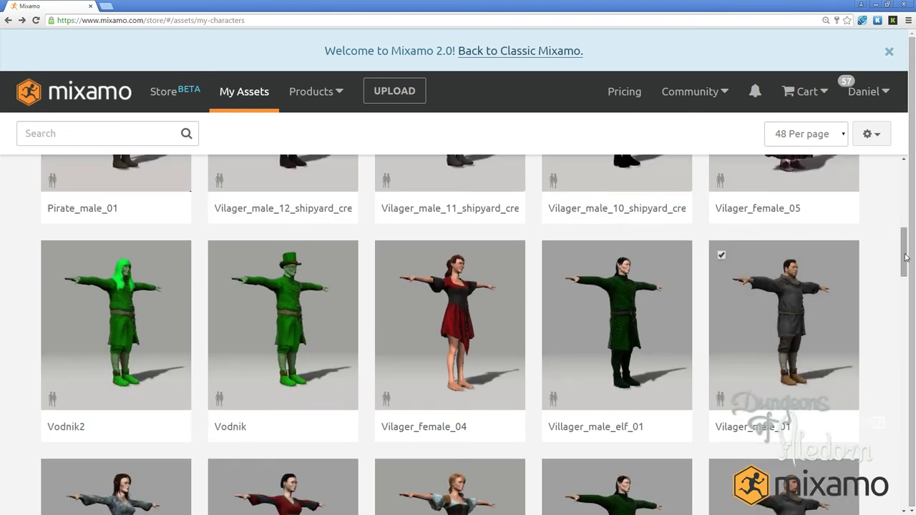
{"action": "left_click_drag", "start_coordinate": [905, 234], "coordinate": [905, 169]}
Queue Vilager_male_01 for download as FBX for Unity (.fbx) in T-Pose
{"action": "left_click", "coordinate": [791, 227]}
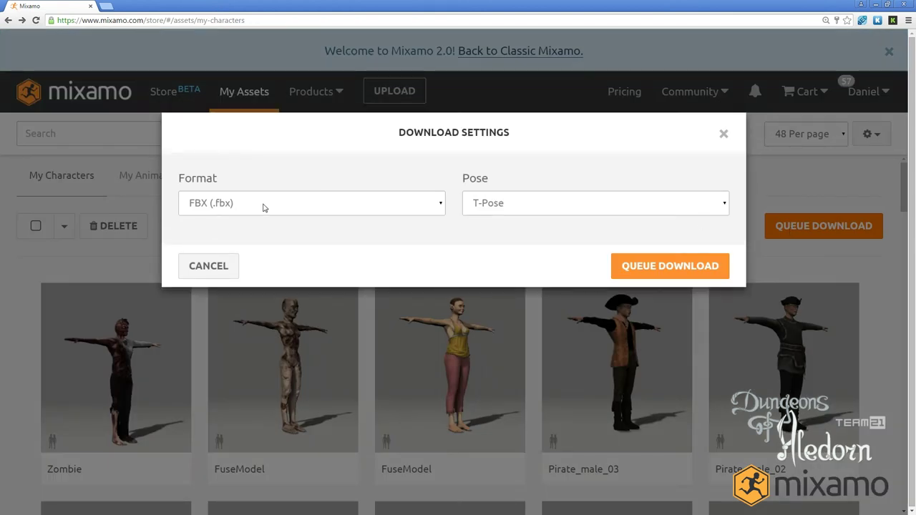
{"action": "left_click", "coordinate": [264, 207]}
{"action": "left_click", "coordinate": [318, 235]}
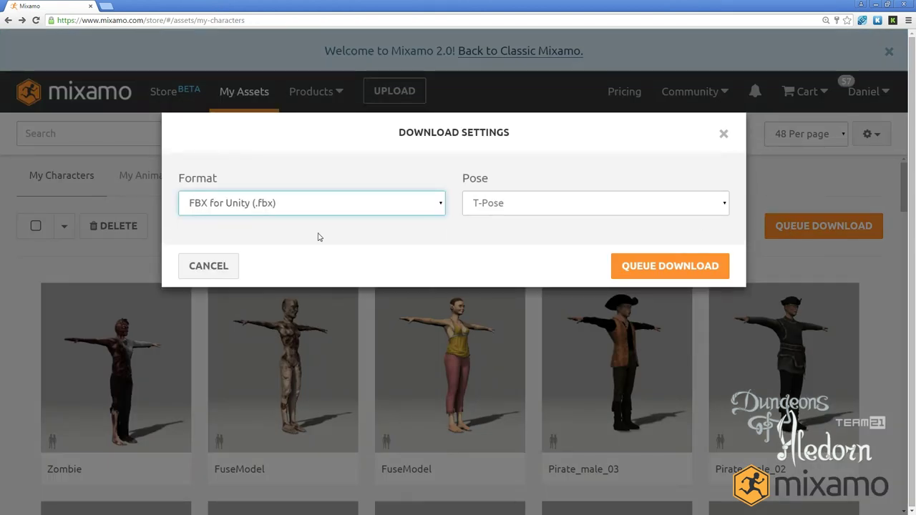
{"action": "left_click", "coordinate": [617, 207]}
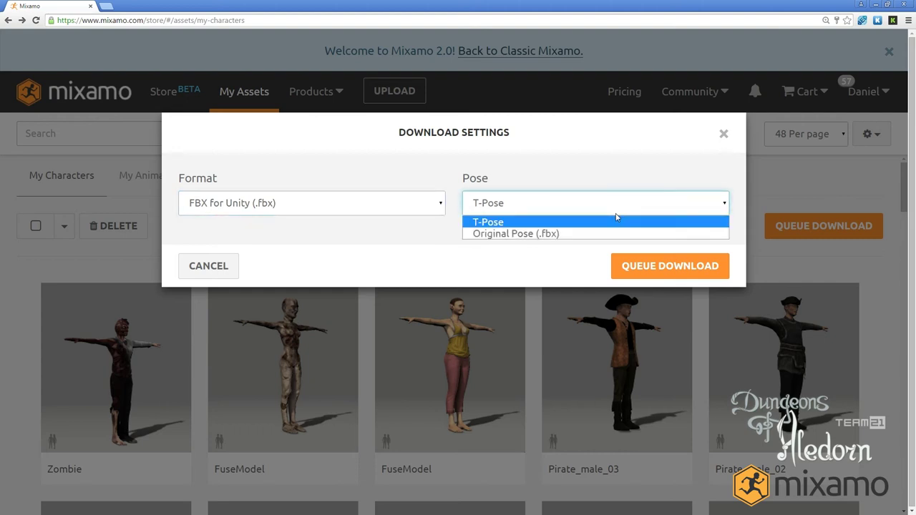
{"action": "left_click", "coordinate": [532, 234]}
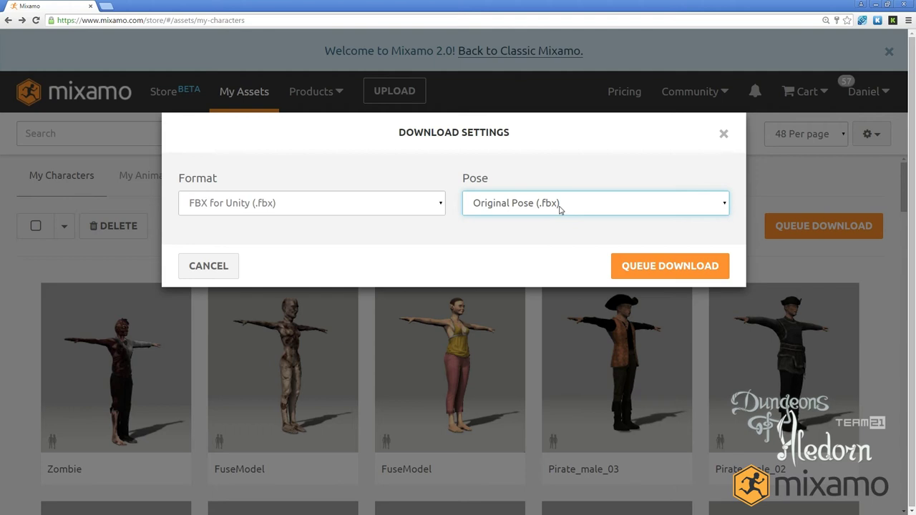
{"action": "left_click", "coordinate": [560, 207]}
{"action": "left_click", "coordinate": [524, 223]}
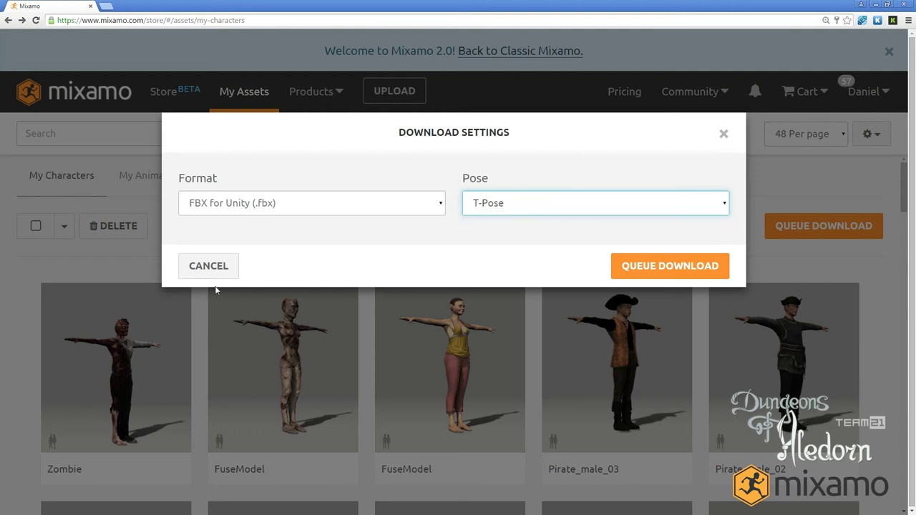
{"action": "left_click", "coordinate": [668, 266]}
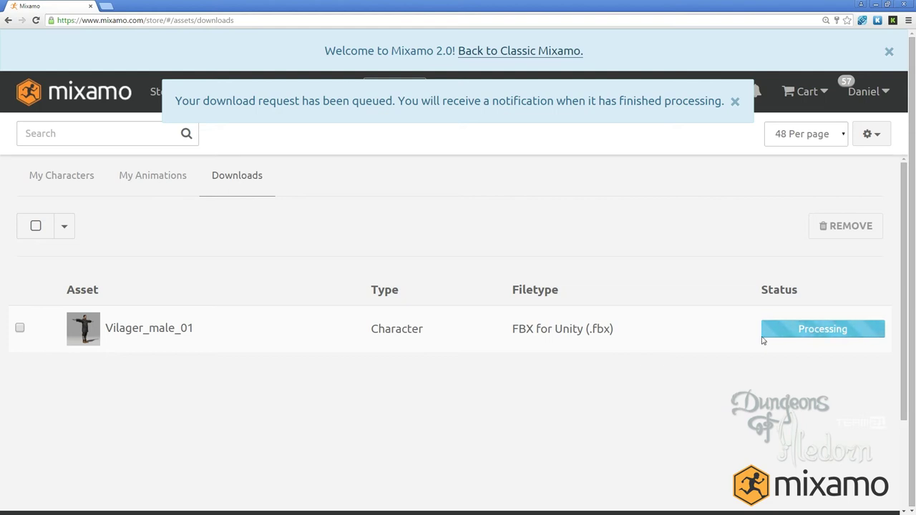
Save the Vilager_male_01 T-pose FBX file into the battle_20 folder
{"action": "left_click", "coordinate": [20, 329]}
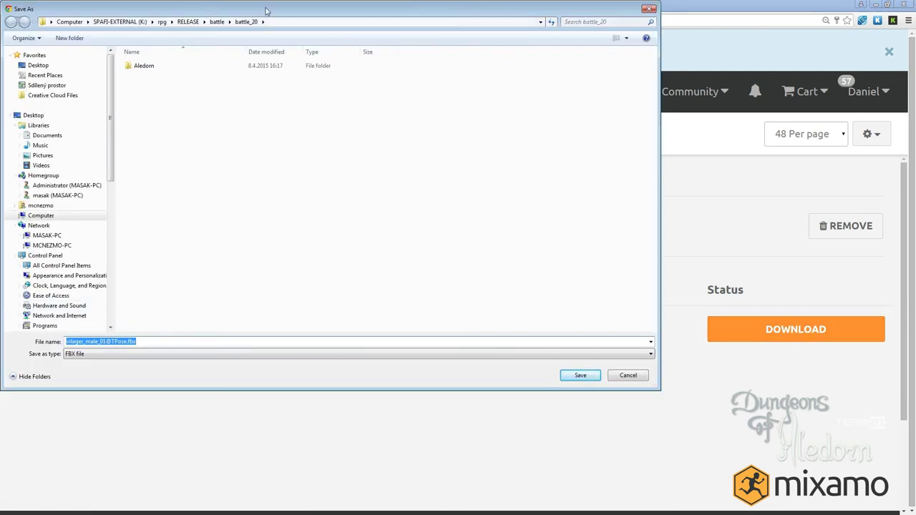
{"action": "left_click_drag", "start_coordinate": [270, 9], "coordinate": [404, 36]}
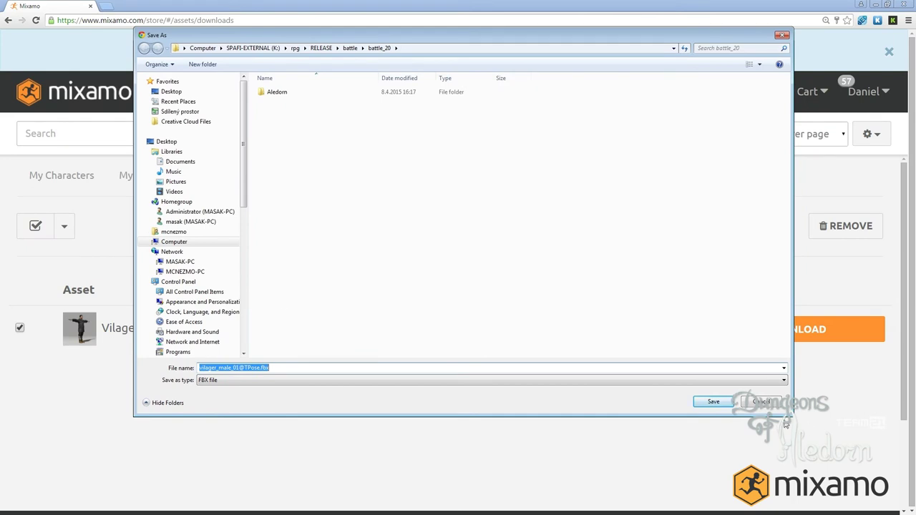
{"action": "left_click", "coordinate": [714, 401]}
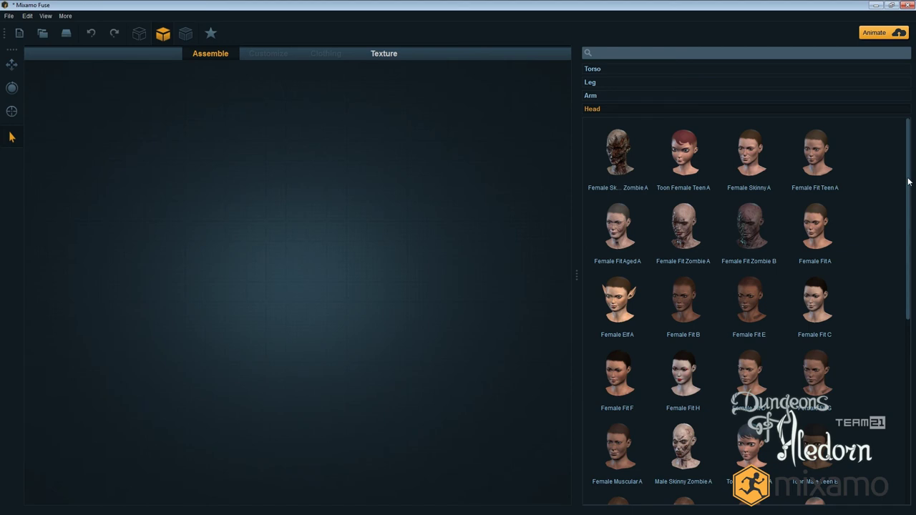
Inspect the assembled male character from profile, back and full-body views
{"action": "left_click_drag", "start_coordinate": [907, 181], "coordinate": [909, 280]}
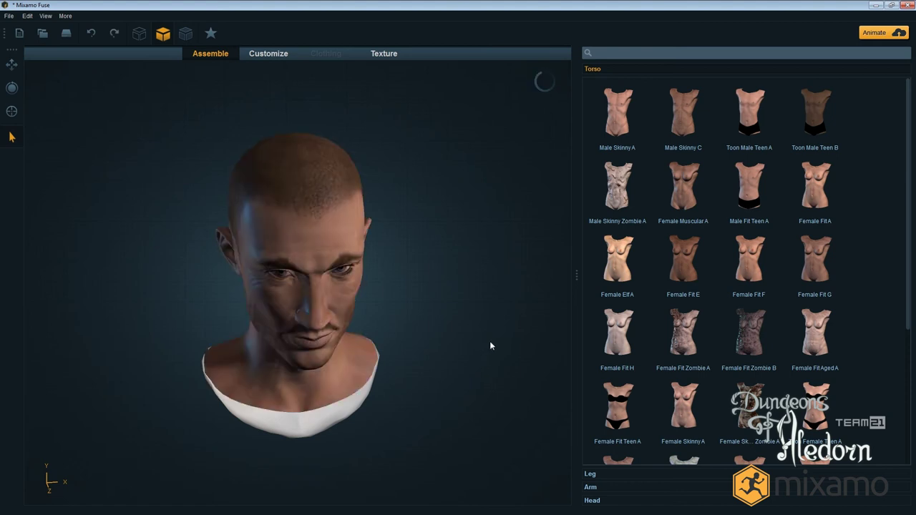
{"action": "left_click_drag", "start_coordinate": [489, 341], "coordinate": [489, 314]}
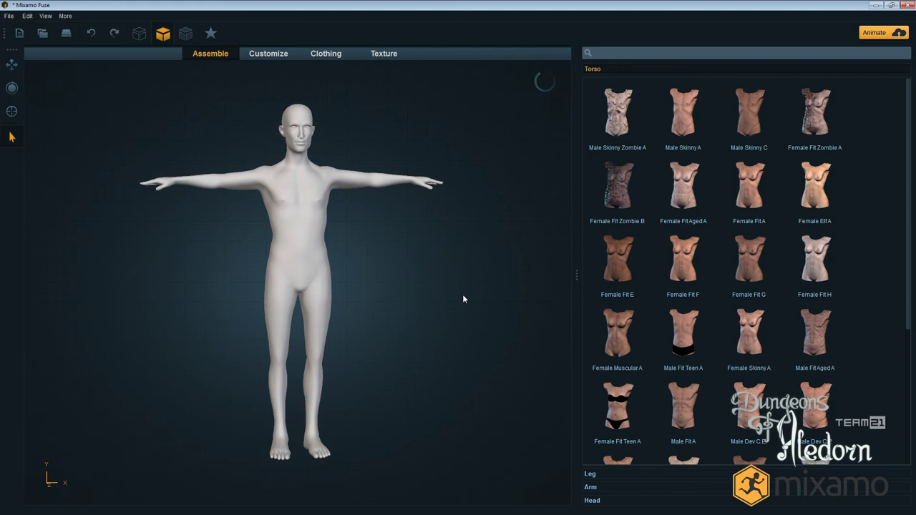
{"action": "left_click_drag", "start_coordinate": [434, 214], "coordinate": [356, 224]}
{"action": "scroll", "coordinate": [391, 218], "scroll_direction": "down", "scroll_amount": 2}
{"action": "scroll", "coordinate": [370, 196], "scroll_direction": "up", "scroll_amount": 5}
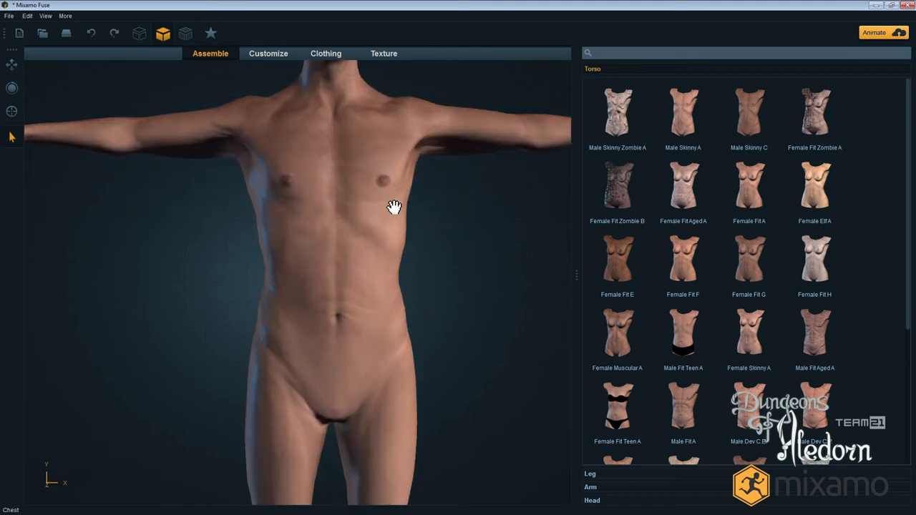
{"action": "middle_click_drag", "start_coordinate": [449, 157], "coordinate": [355, 233]}
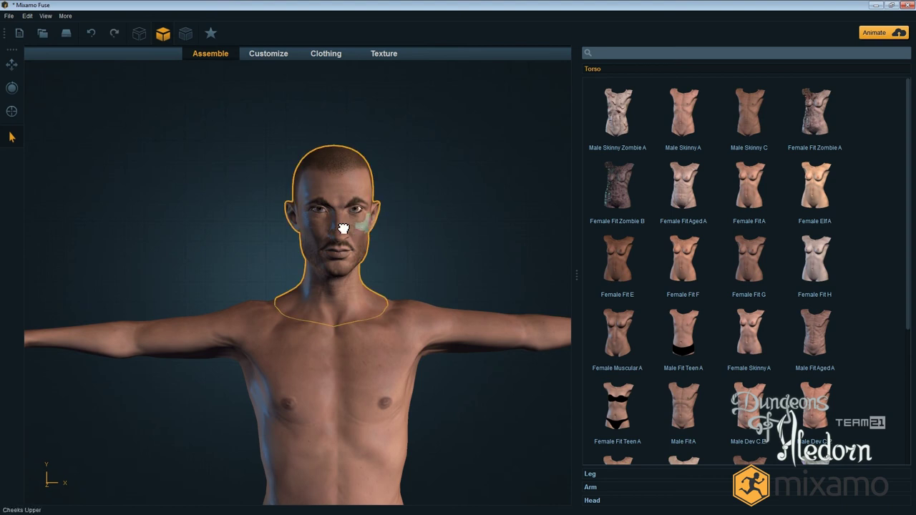
{"action": "scroll", "coordinate": [411, 236], "scroll_direction": "down", "scroll_amount": 5}
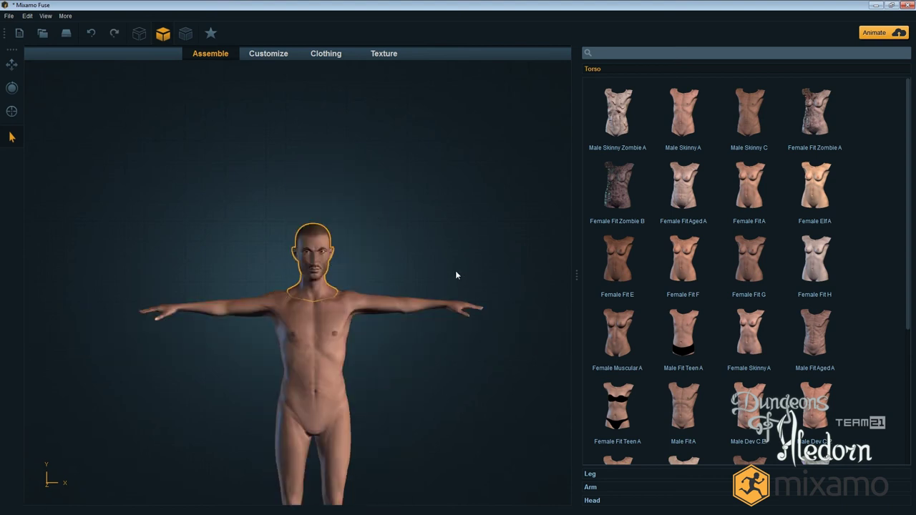
{"action": "middle_click_drag", "start_coordinate": [405, 330], "coordinate": [374, 227]}
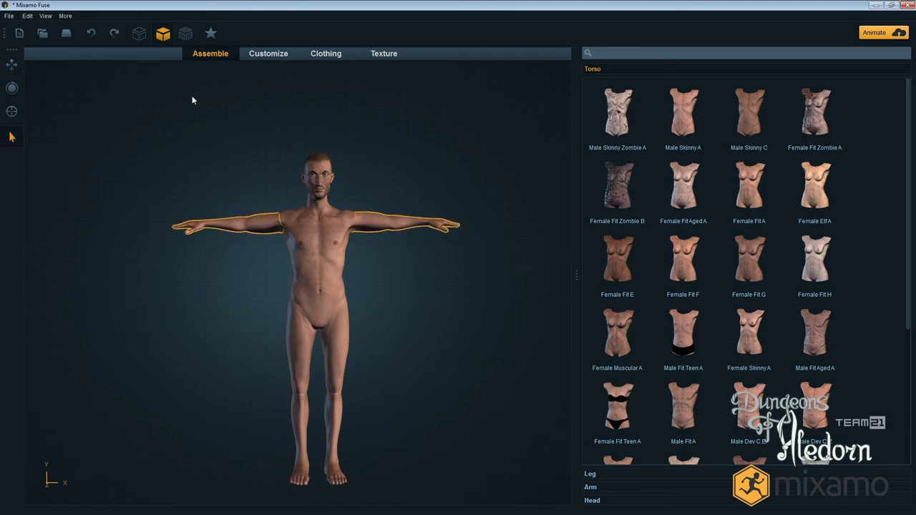
Dress the character in Torn Jeans B trousers from the Clothing Bottoms list
{"action": "left_click", "coordinate": [319, 53]}
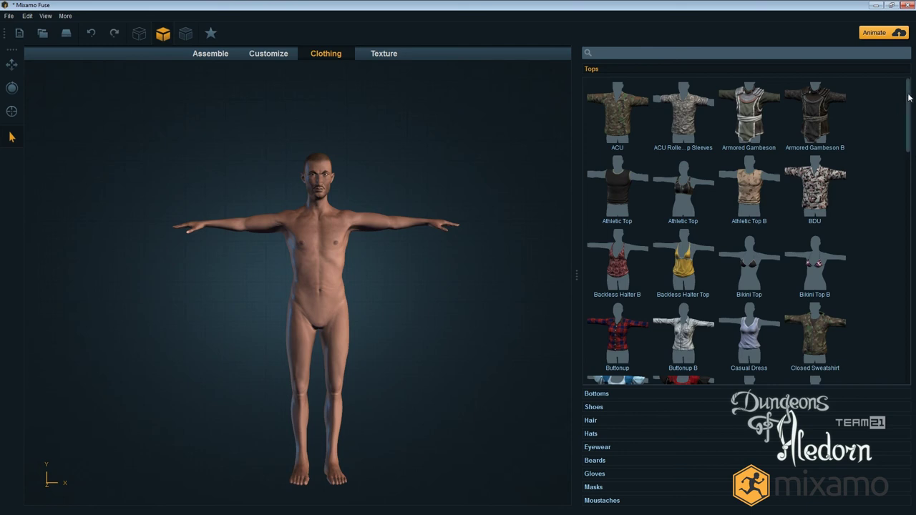
{"action": "left_click_drag", "start_coordinate": [911, 98], "coordinate": [911, 78]}
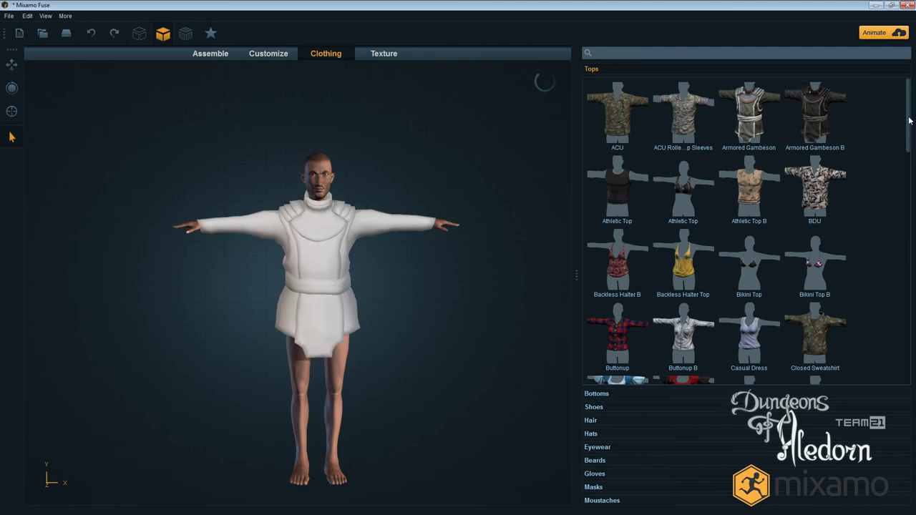
{"action": "left_click", "coordinate": [593, 392]}
{"action": "left_click_drag", "start_coordinate": [910, 111], "coordinate": [910, 301]}
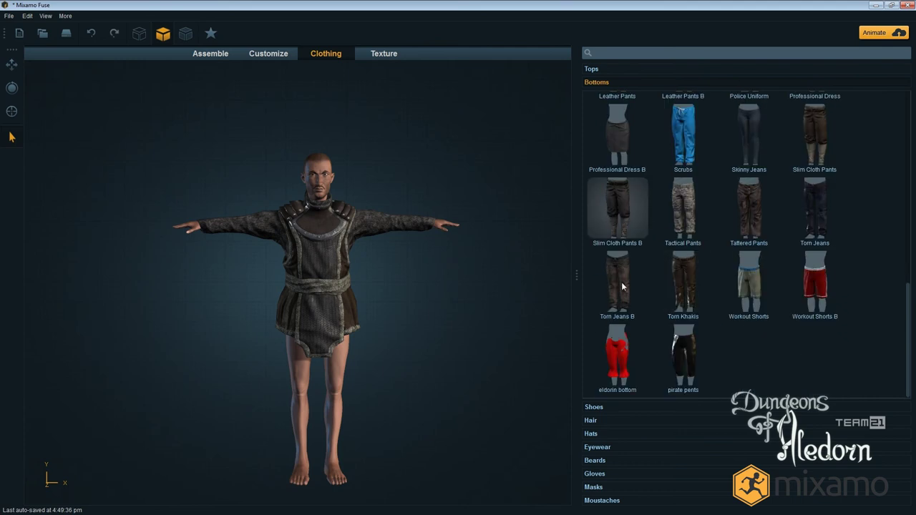
{"action": "left_click", "coordinate": [619, 308]}
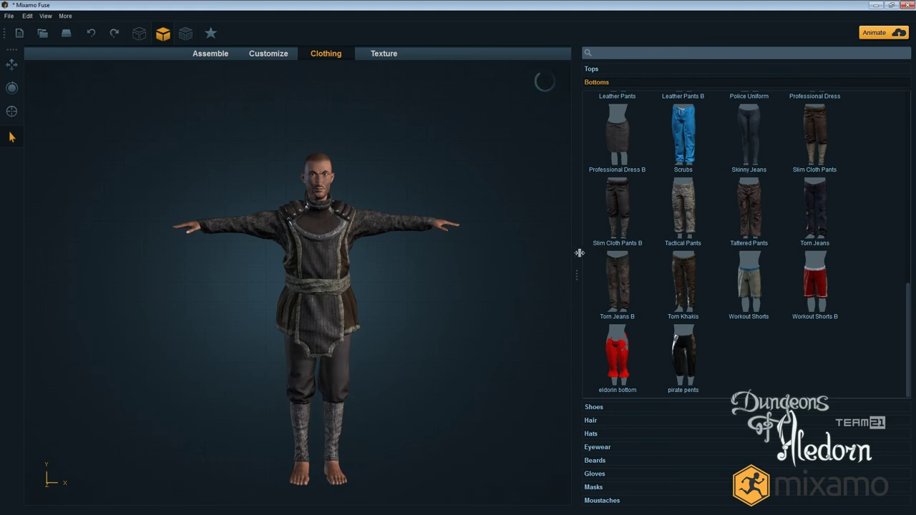
Add boots from the Shoes list and check the outfit
{"action": "left_click", "coordinate": [597, 407]}
{"action": "left_click_drag", "start_coordinate": [909, 187], "coordinate": [911, 221]}
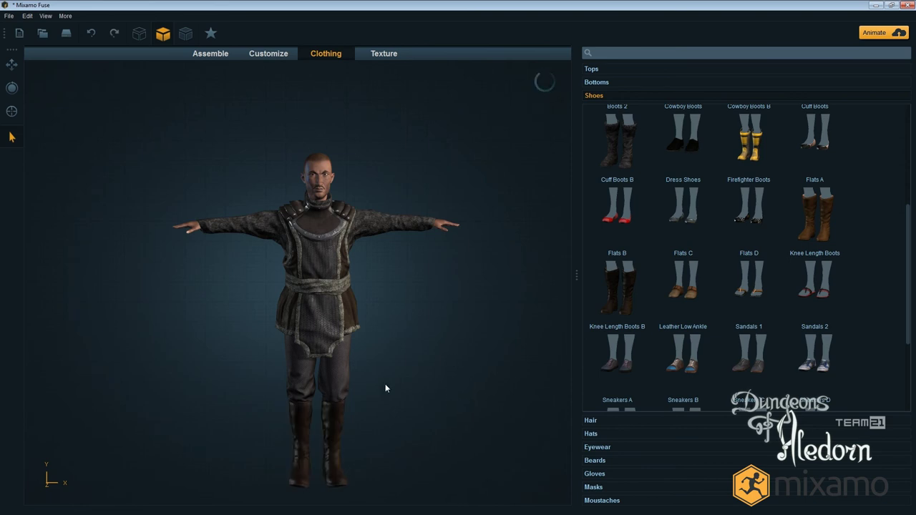
{"action": "left_click_drag", "start_coordinate": [385, 388], "coordinate": [386, 301]}
Replace the long blond hair with Alpha Short Swept hair and inspect it from several angles
{"action": "left_click", "coordinate": [600, 422]}
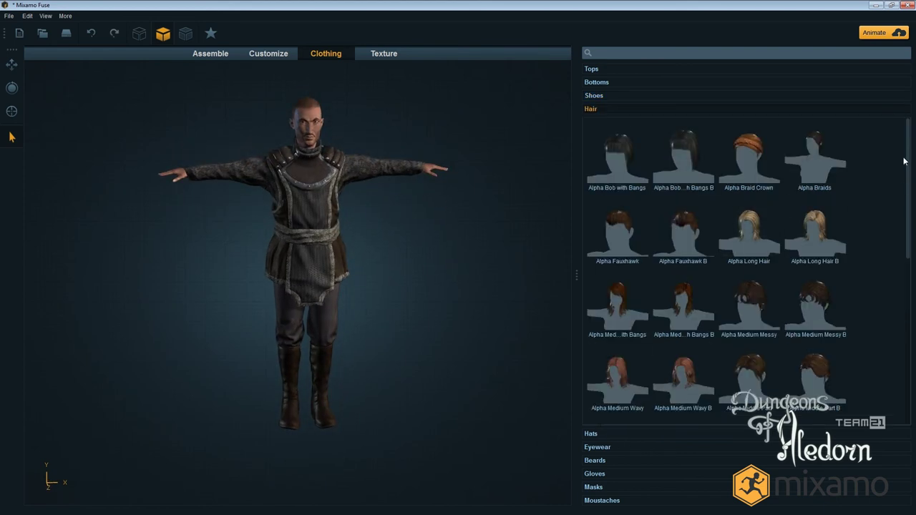
{"action": "mouse_move", "coordinate": [914, 159]}
{"action": "left_mouse_down"}
{"action": "mouse_move", "coordinate": [910, 285]}
{"action": "mouse_move", "coordinate": [909, 147]}
{"action": "left_mouse_up"}
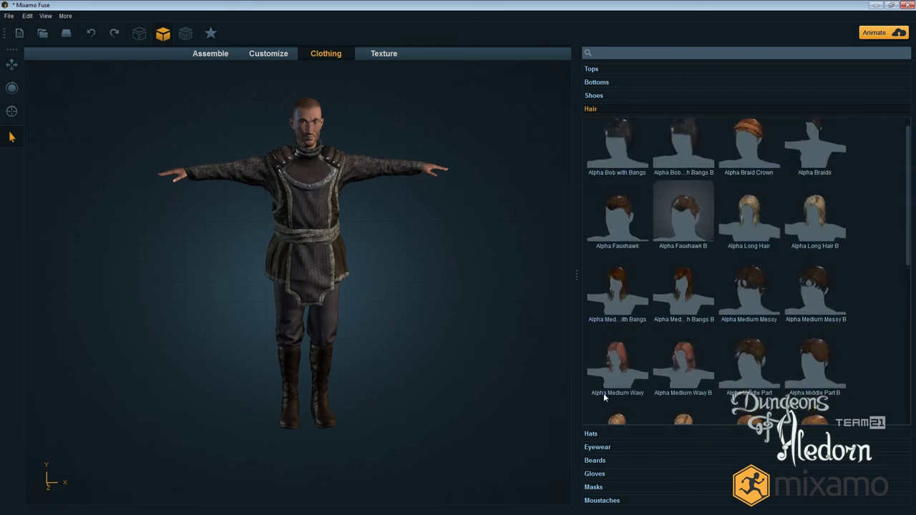
{"action": "left_click", "coordinate": [603, 394]}
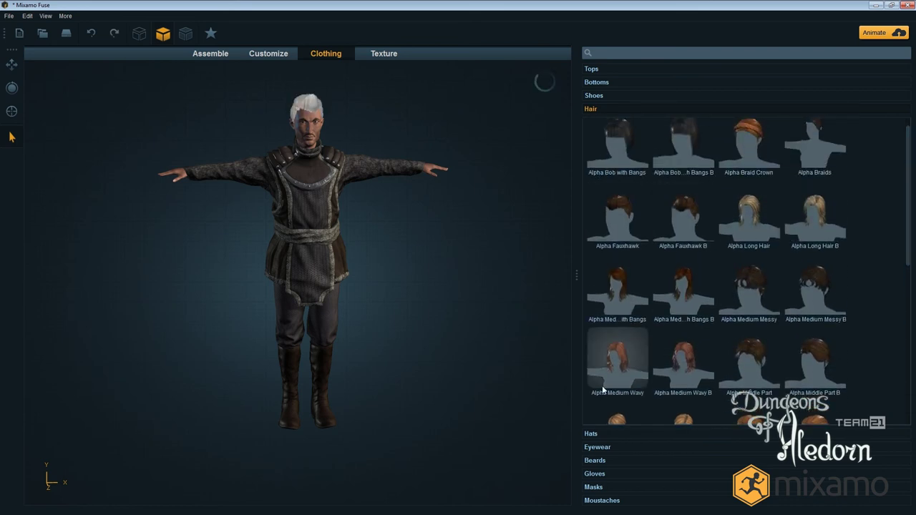
{"action": "left_click", "coordinate": [594, 242]}
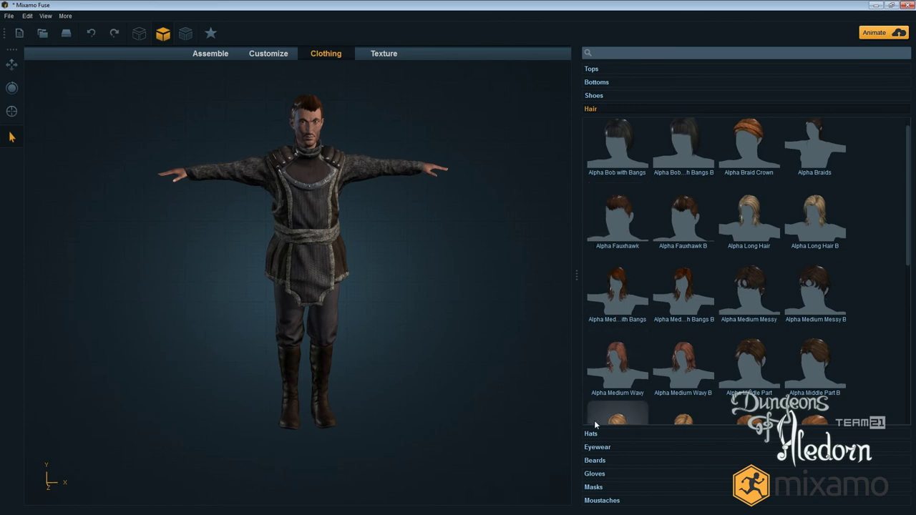
{"action": "left_click_drag", "start_coordinate": [530, 343], "coordinate": [527, 317]}
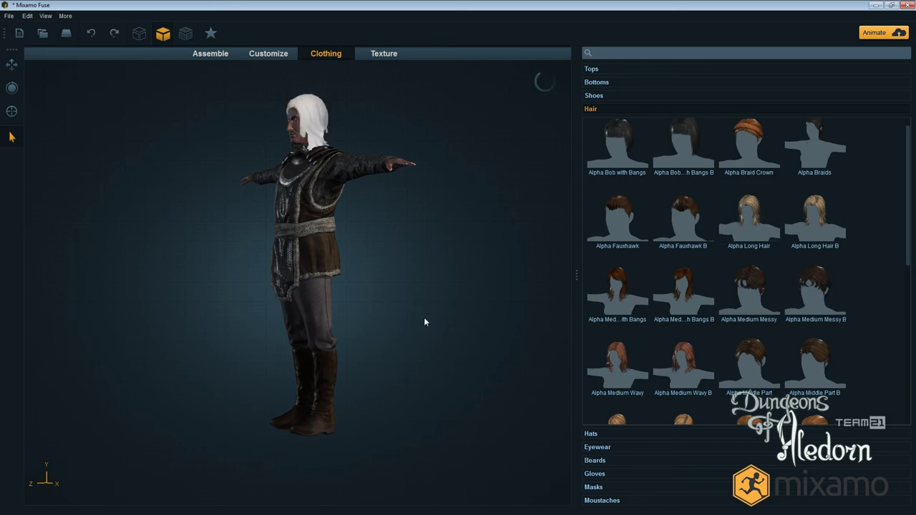
{"action": "left_click_drag", "start_coordinate": [372, 265], "coordinate": [527, 257]}
{"action": "scroll", "coordinate": [817, 260], "scroll_direction": "up", "scroll_amount": 1}
{"action": "scroll", "coordinate": [801, 269], "scroll_direction": "down", "scroll_amount": 5}
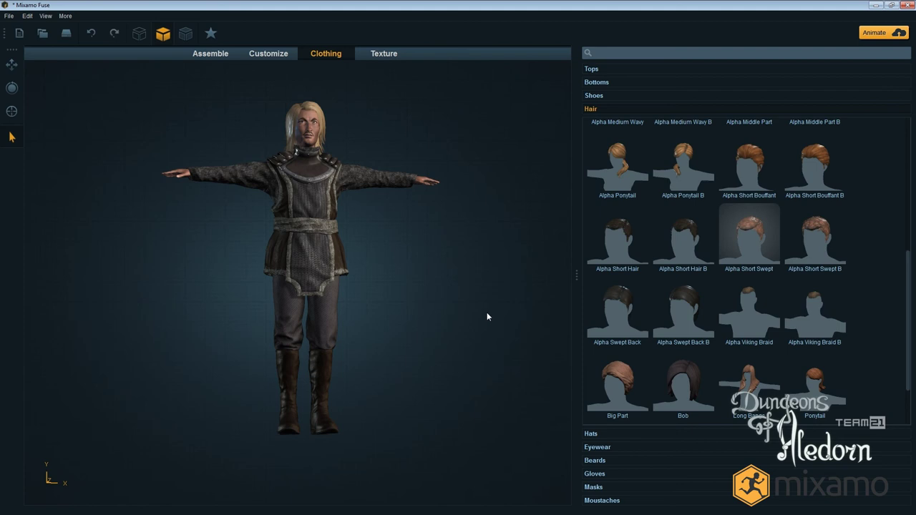
{"action": "left_click_drag", "start_coordinate": [471, 309], "coordinate": [446, 319]}
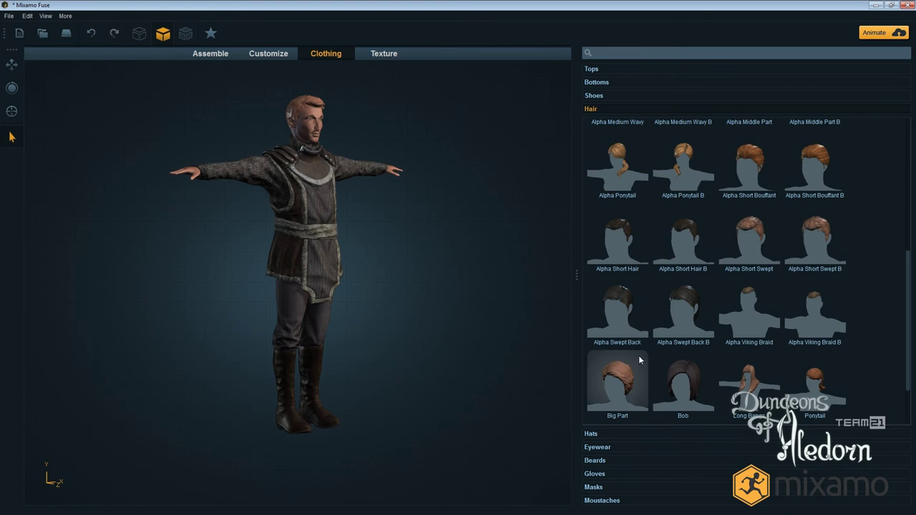
Set the gambeson's Strengthen Material Normals to 0.66 in the Texture editor
{"action": "left_click", "coordinate": [392, 54]}
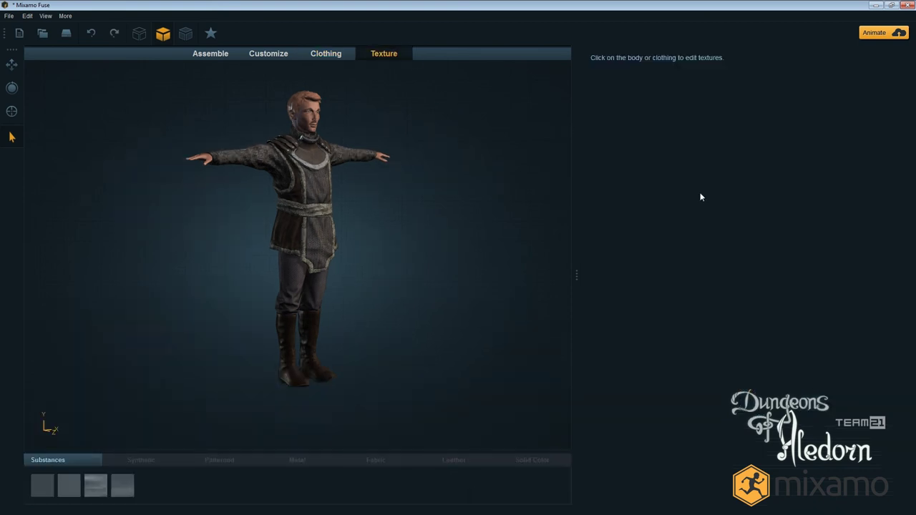
{"action": "left_click", "coordinate": [309, 166]}
{"action": "left_click_drag", "start_coordinate": [754, 172], "coordinate": [801, 175]}
{"action": "scroll", "coordinate": [397, 275], "scroll_direction": "up", "scroll_amount": 5}
{"action": "scroll", "coordinate": [415, 286], "scroll_direction": "down", "scroll_amount": 4}
{"action": "left_click_drag", "start_coordinate": [400, 354], "coordinate": [378, 322]}
Lower the gambeson's Detail Visibility from 1.00 to 0.37
{"action": "scroll", "coordinate": [419, 269], "scroll_direction": "up", "scroll_amount": 3}
{"action": "scroll", "coordinate": [418, 268], "scroll_direction": "down", "scroll_amount": 4}
{"action": "scroll", "coordinate": [417, 266], "scroll_direction": "up", "scroll_amount": 2}
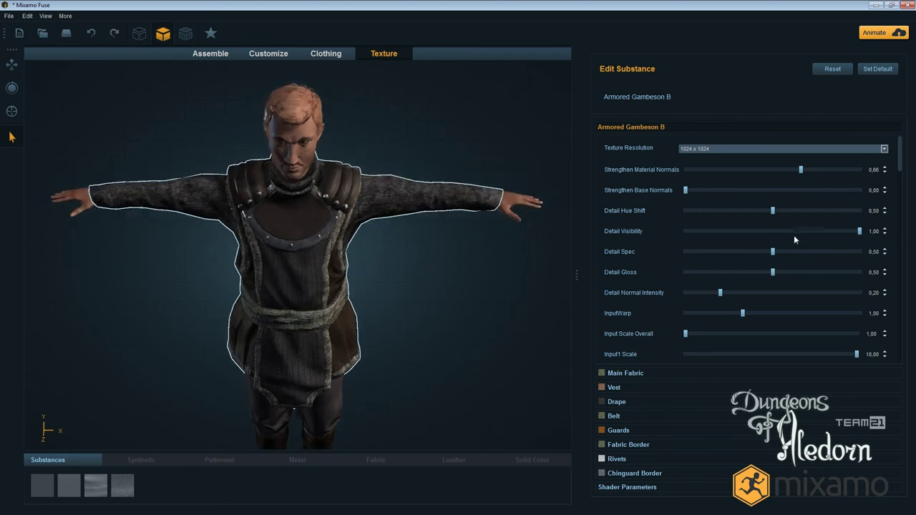
{"action": "left_click_drag", "start_coordinate": [859, 231], "coordinate": [750, 237]}
{"action": "left_click_drag", "start_coordinate": [369, 264], "coordinate": [388, 92]}
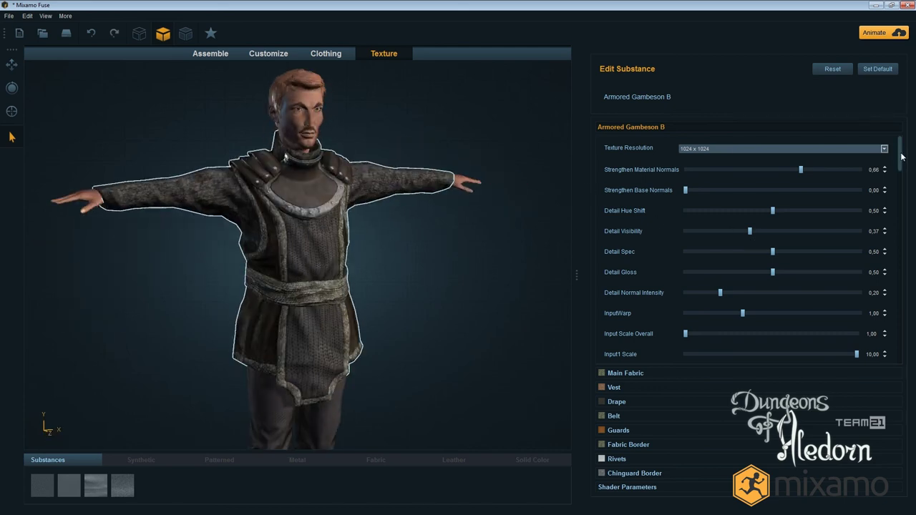
{"action": "scroll", "coordinate": [871, 211], "scroll_direction": "down", "scroll_amount": 3}
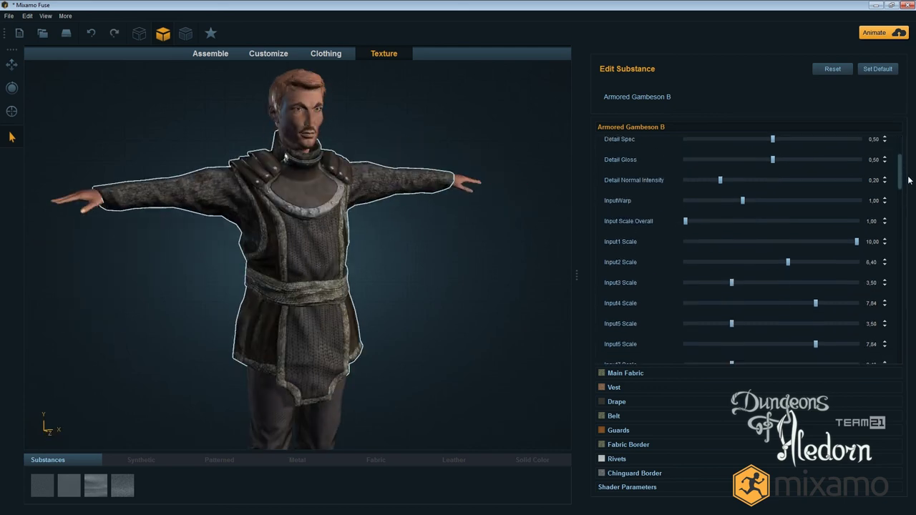
Raise the main fabric's Depth and change its colour to dark red
{"action": "left_click", "coordinate": [618, 373]}
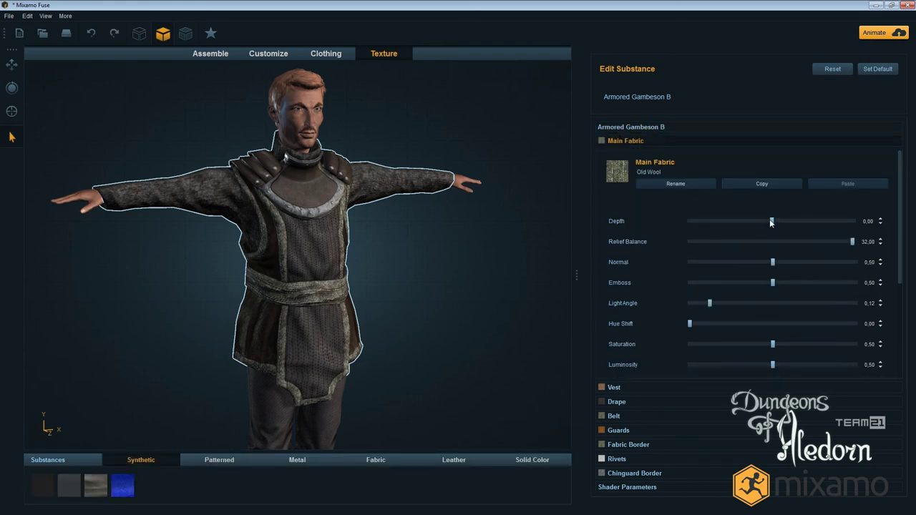
{"action": "left_click_drag", "start_coordinate": [771, 222], "coordinate": [822, 223]}
{"action": "scroll", "coordinate": [823, 315], "scroll_direction": "down", "scroll_amount": 5}
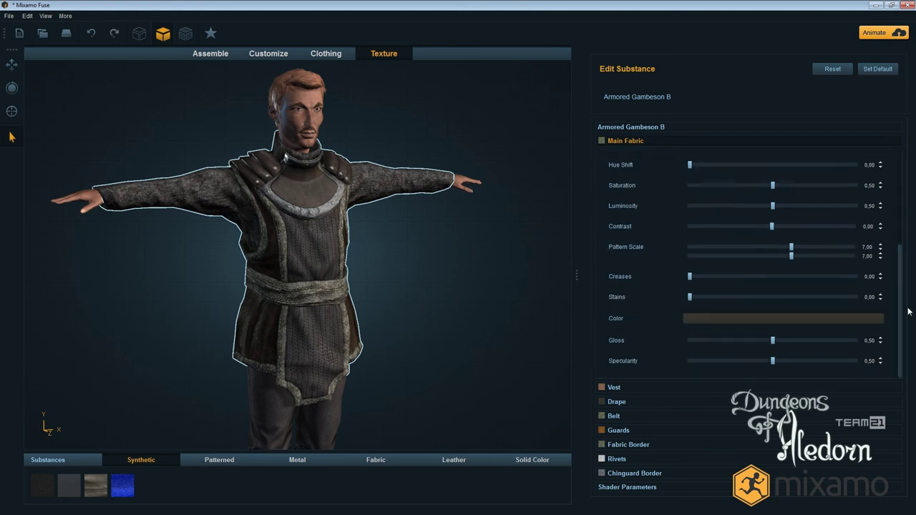
{"action": "left_click", "coordinate": [782, 320]}
{"action": "left_click", "coordinate": [453, 181]}
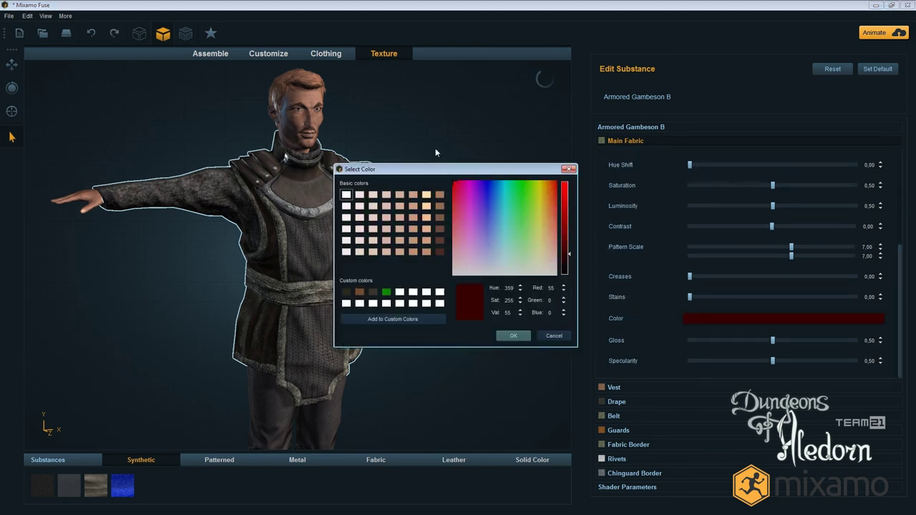
{"action": "left_click", "coordinate": [515, 335]}
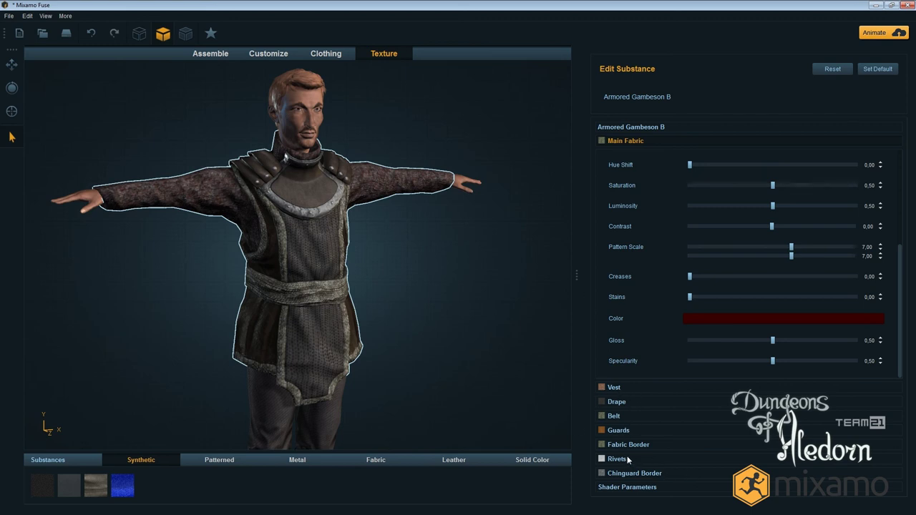
{"action": "left_click", "coordinate": [625, 402]}
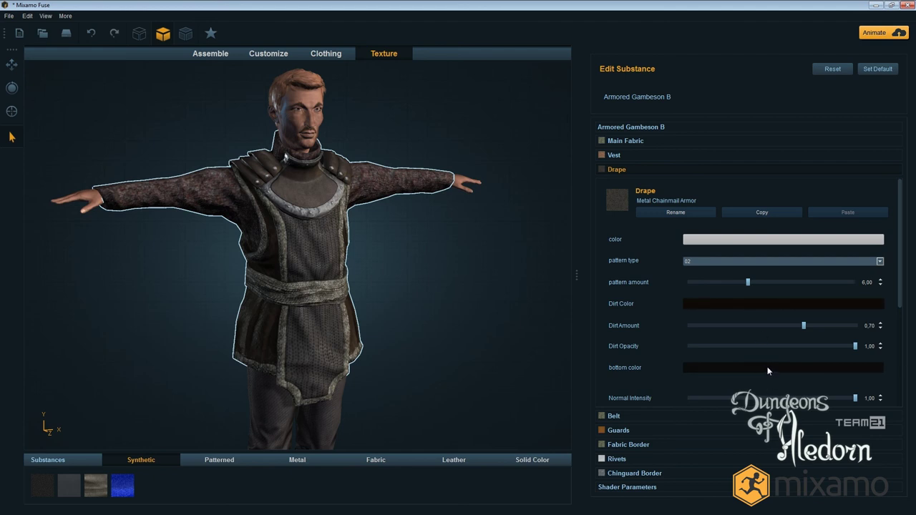
Set the drape's bottom colour to very dark red (RGB 12,0,0), keeping the dirt colour unchanged
{"action": "scroll", "coordinate": [895, 222], "scroll_direction": "down", "scroll_amount": 5}
{"action": "scroll", "coordinate": [873, 257], "scroll_direction": "up", "scroll_amount": 3}
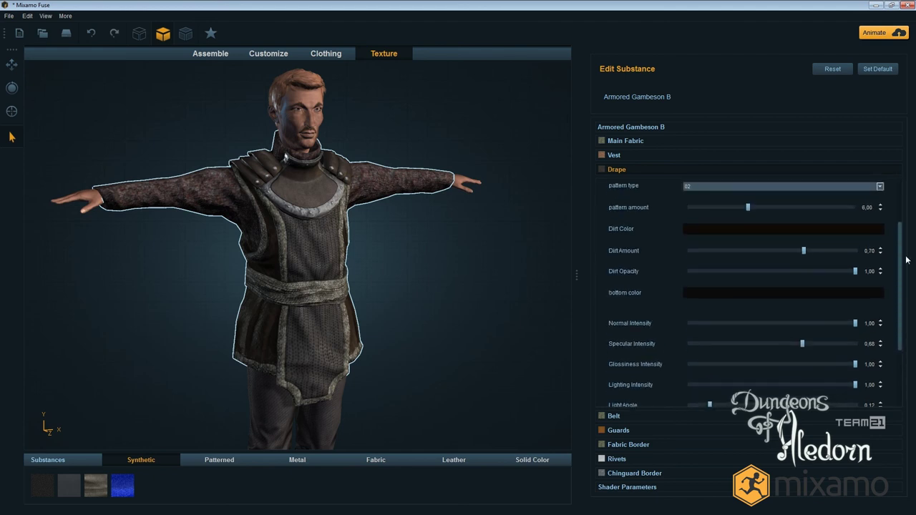
{"action": "left_click", "coordinate": [822, 288]}
{"action": "left_click_drag", "start_coordinate": [489, 212], "coordinate": [452, 181]}
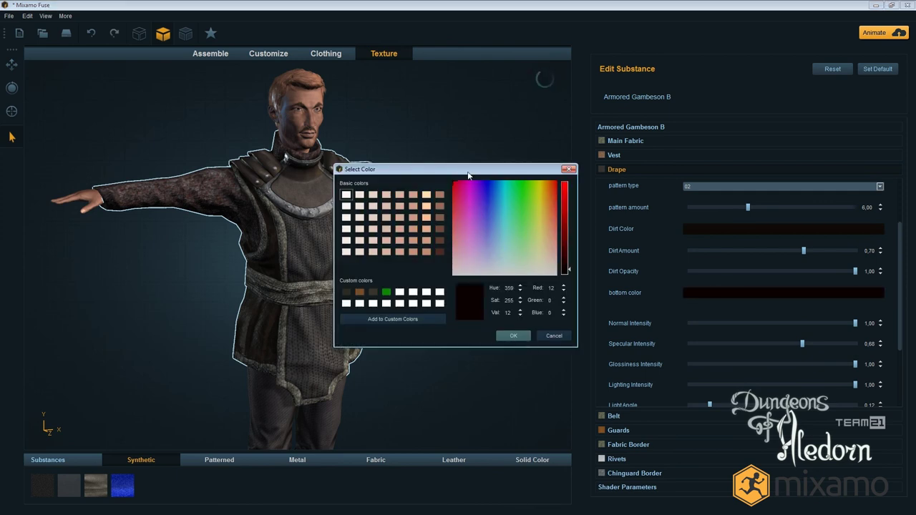
{"action": "left_click_drag", "start_coordinate": [429, 169], "coordinate": [544, 67]}
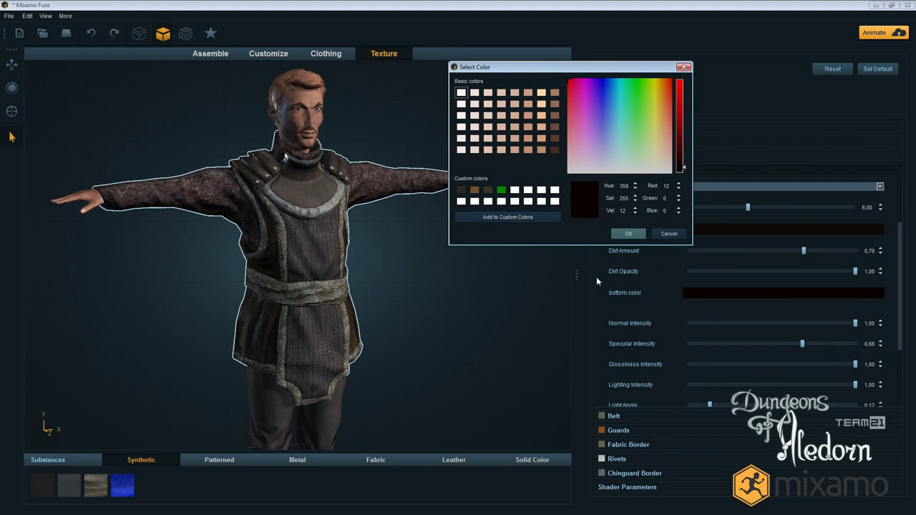
{"action": "left_click", "coordinate": [621, 234]}
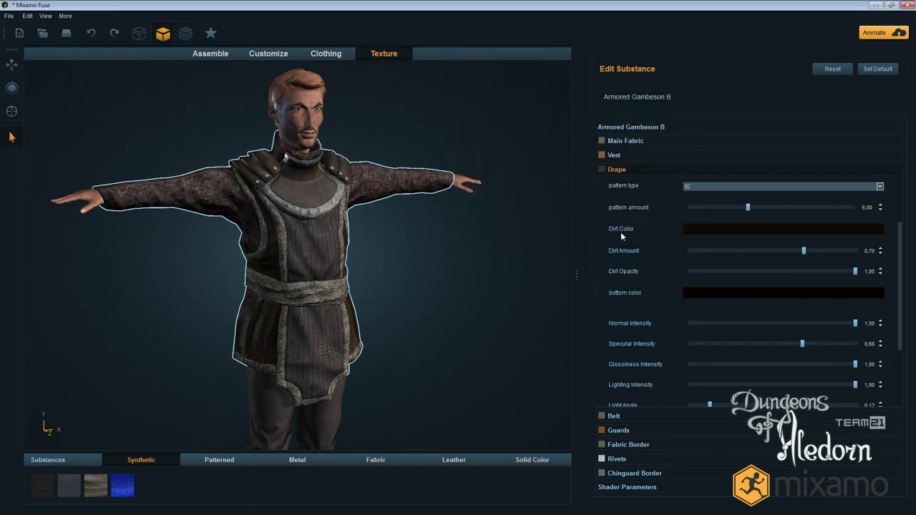
{"action": "left_click", "coordinate": [742, 228]}
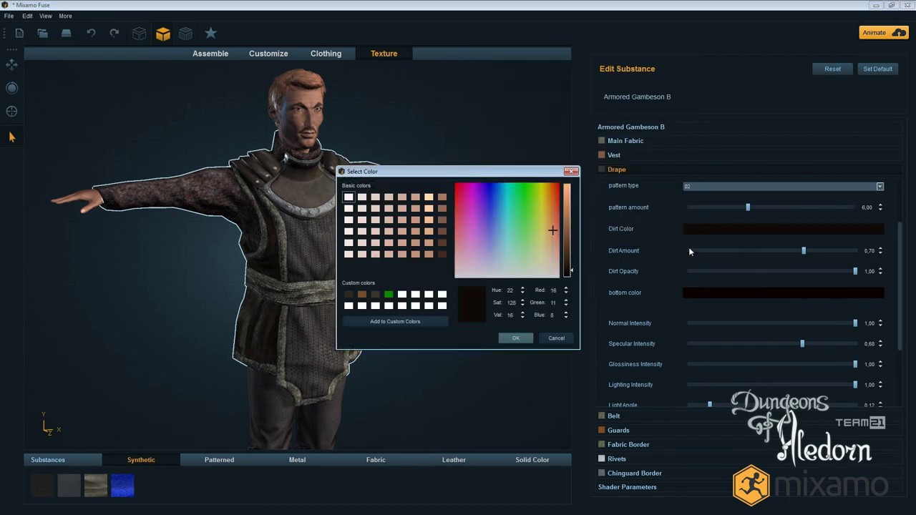
{"action": "left_click", "coordinate": [578, 174]}
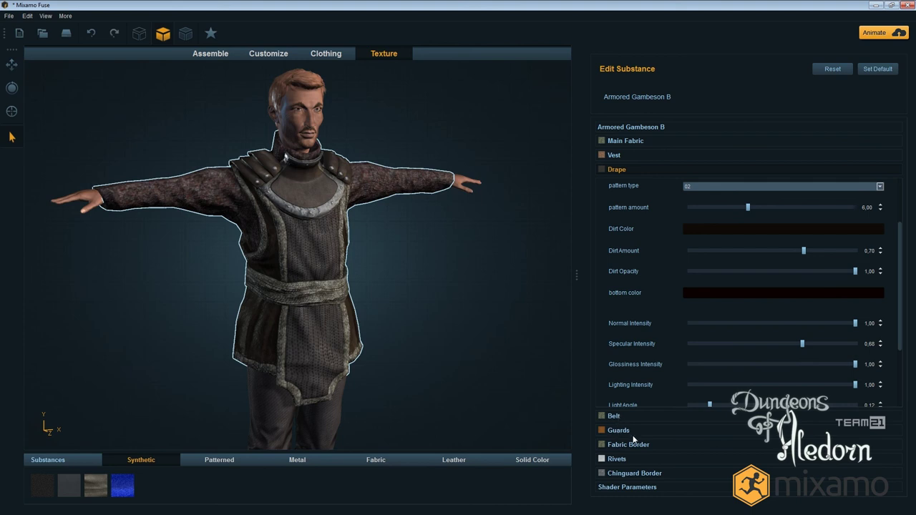
Change the vest's leather colour to dark red and view it from the back
{"action": "left_click", "coordinate": [639, 155]}
{"action": "scroll", "coordinate": [780, 209], "scroll_direction": "down", "scroll_amount": 3}
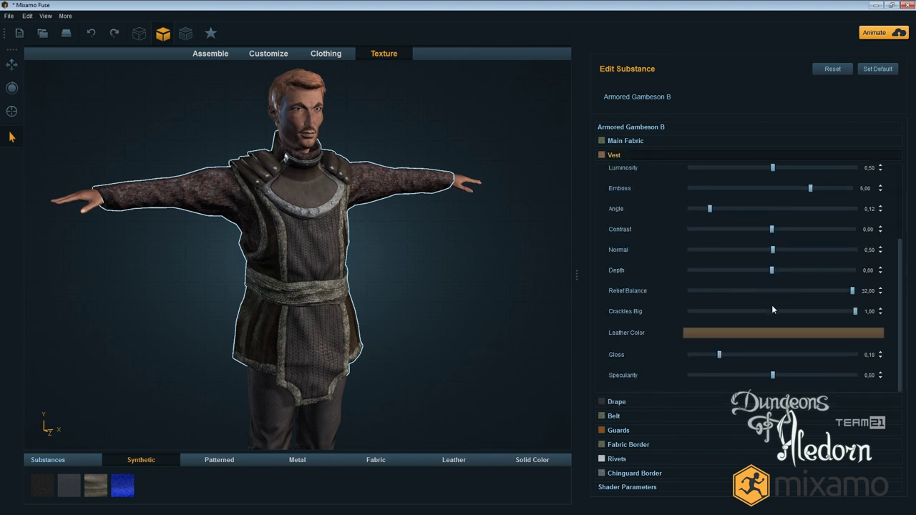
{"action": "left_click", "coordinate": [779, 332]}
{"action": "left_click", "coordinate": [555, 182]}
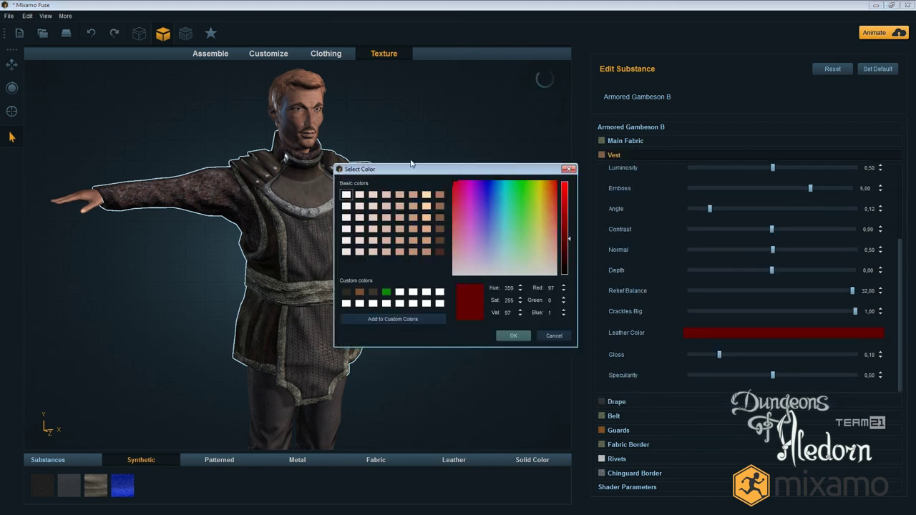
{"action": "left_click", "coordinate": [514, 335]}
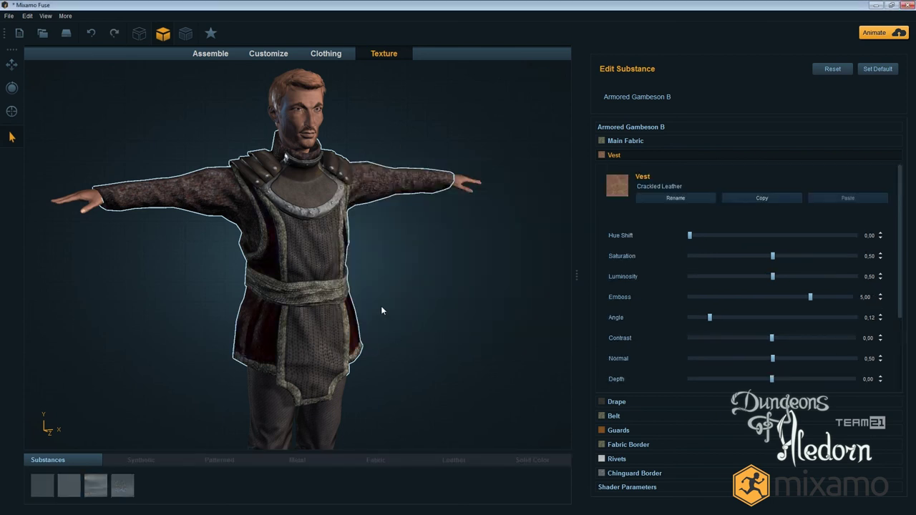
{"action": "left_click_drag", "start_coordinate": [379, 304], "coordinate": [729, 274]}
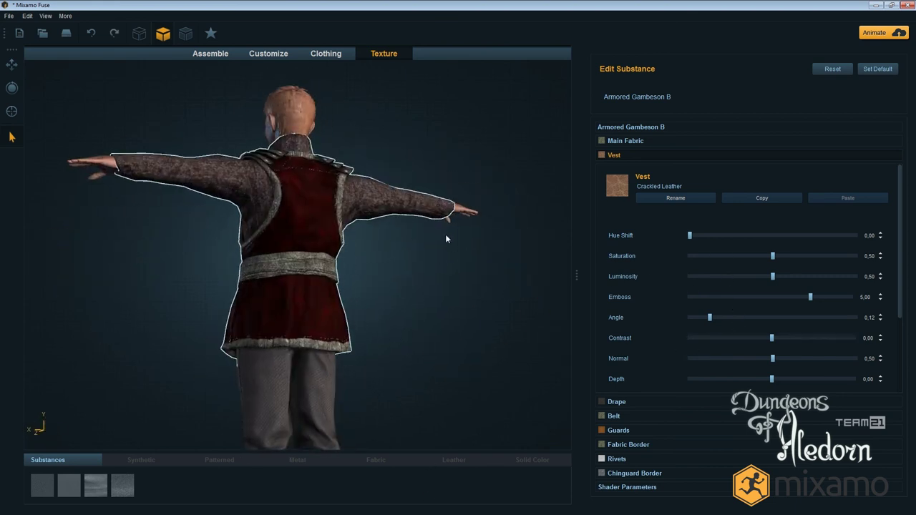
{"action": "left_click_drag", "start_coordinate": [445, 234], "coordinate": [495, 259]}
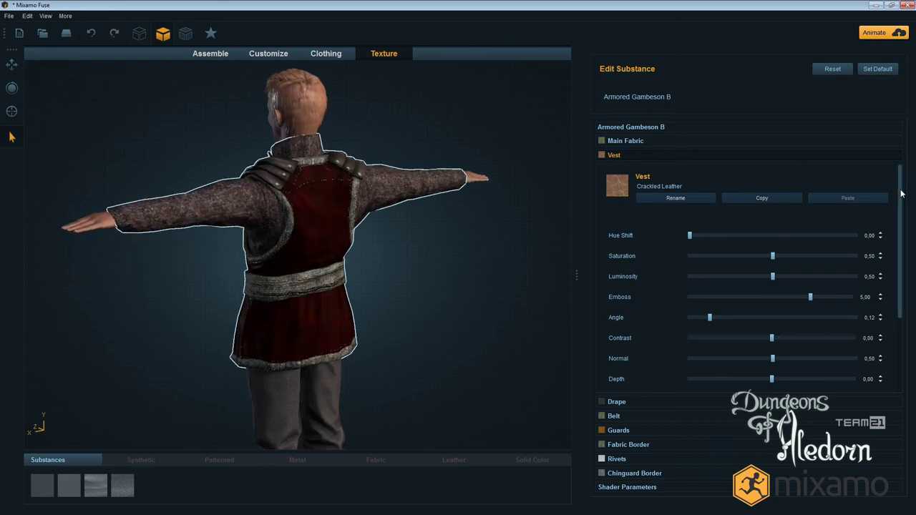
Change the vest's leather colour again, this time to dark blue
{"action": "scroll", "coordinate": [833, 324], "scroll_direction": "down", "scroll_amount": 5}
{"action": "left_click", "coordinate": [833, 333]}
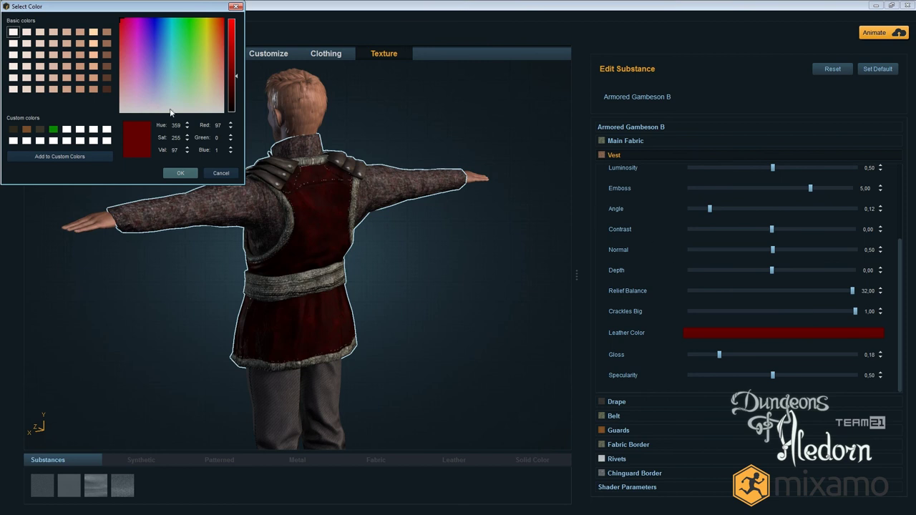
{"action": "left_click_drag", "start_coordinate": [156, 37], "coordinate": [154, 8]}
{"action": "left_click", "coordinate": [180, 172]}
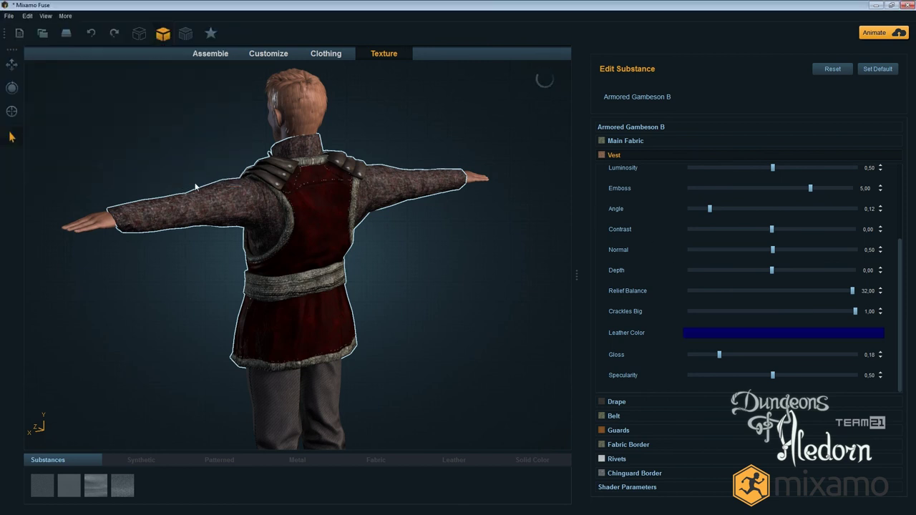
{"action": "left_click_drag", "start_coordinate": [497, 300], "coordinate": [438, 286]}
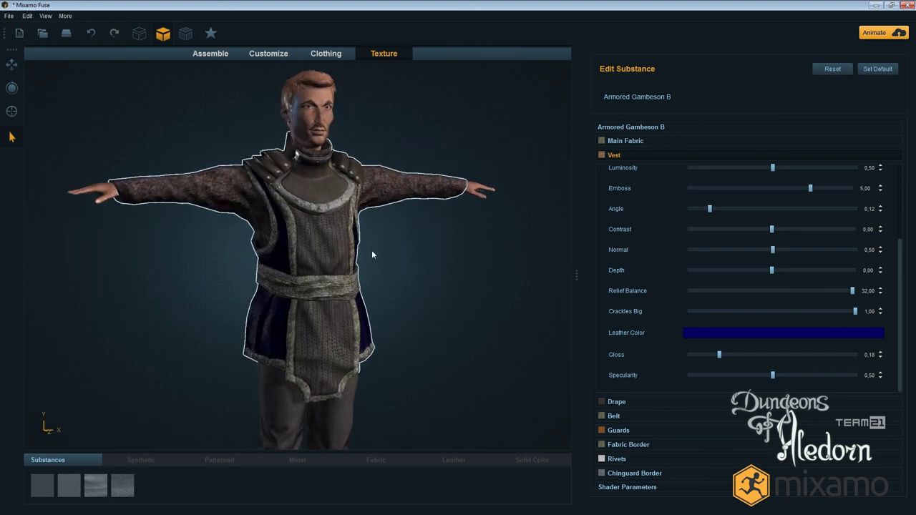
Orbit around the character to check the dark blue vest from front and side
{"action": "scroll", "coordinate": [378, 239], "scroll_direction": "up", "scroll_amount": 5}
{"action": "left_click", "coordinate": [389, 346]}
{"action": "left_click_drag", "start_coordinate": [446, 300], "coordinate": [441, 385]}
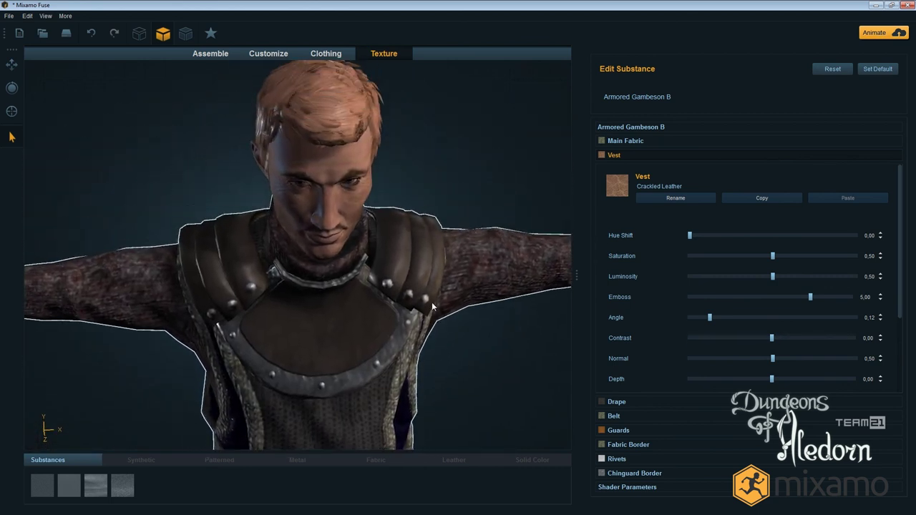
{"action": "left_click_drag", "start_coordinate": [433, 282], "coordinate": [421, 261]}
{"action": "scroll", "coordinate": [472, 324], "scroll_direction": "down", "scroll_amount": 5}
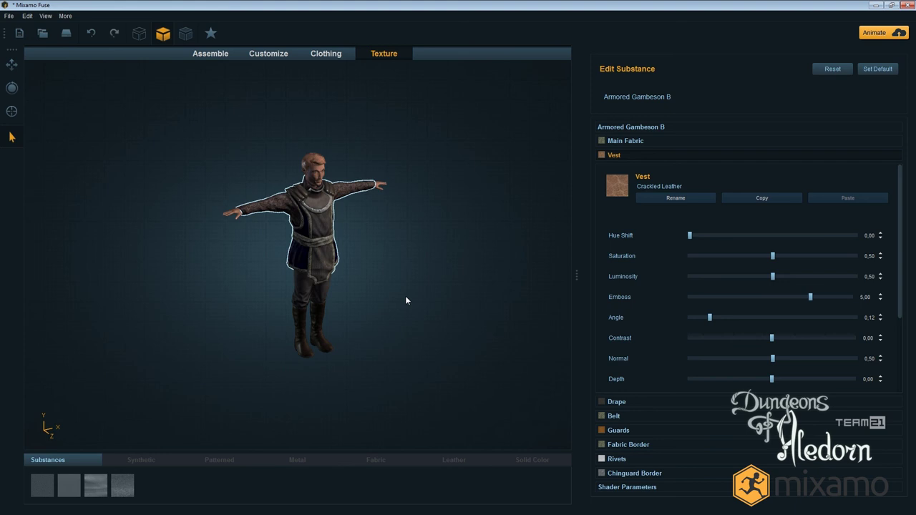
{"action": "scroll", "coordinate": [405, 295], "scroll_direction": "up", "scroll_amount": 3}
{"action": "left_click_drag", "start_coordinate": [404, 296], "coordinate": [386, 269]}
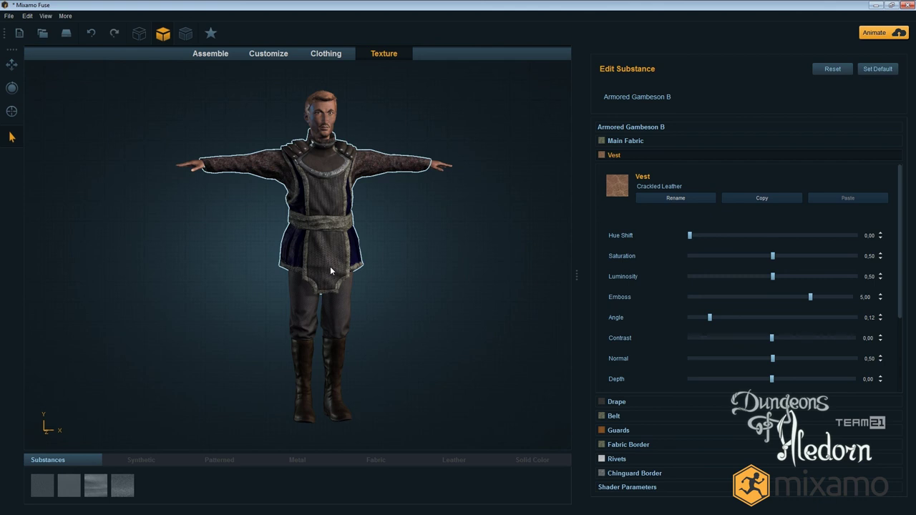
{"action": "left_click_drag", "start_coordinate": [431, 228], "coordinate": [445, 245]}
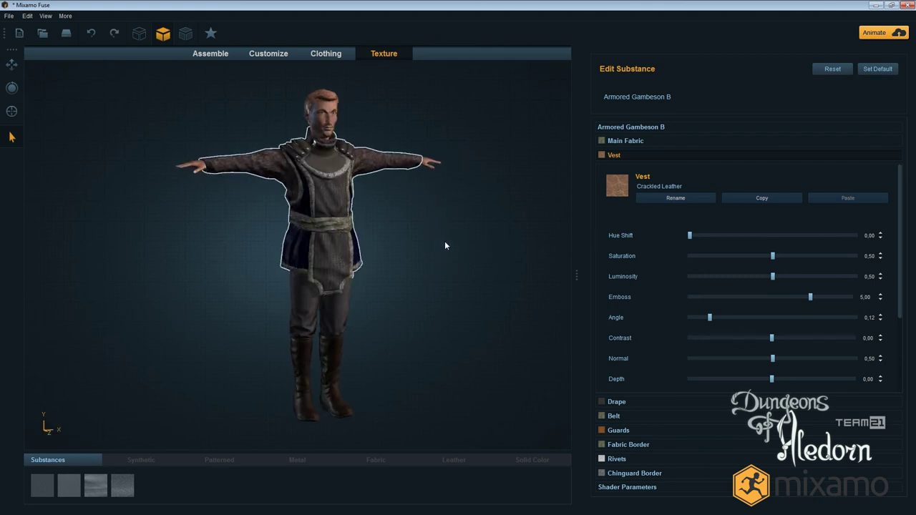
Replace the character's top with Gambeson B from the Tops list and inspect it
{"action": "left_click", "coordinate": [325, 53]}
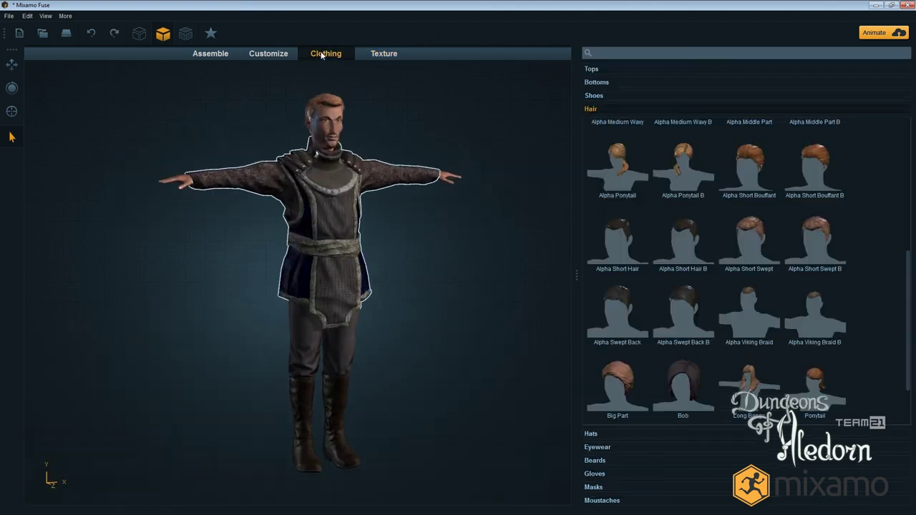
{"action": "left_click", "coordinate": [614, 83]}
{"action": "left_click", "coordinate": [616, 70]}
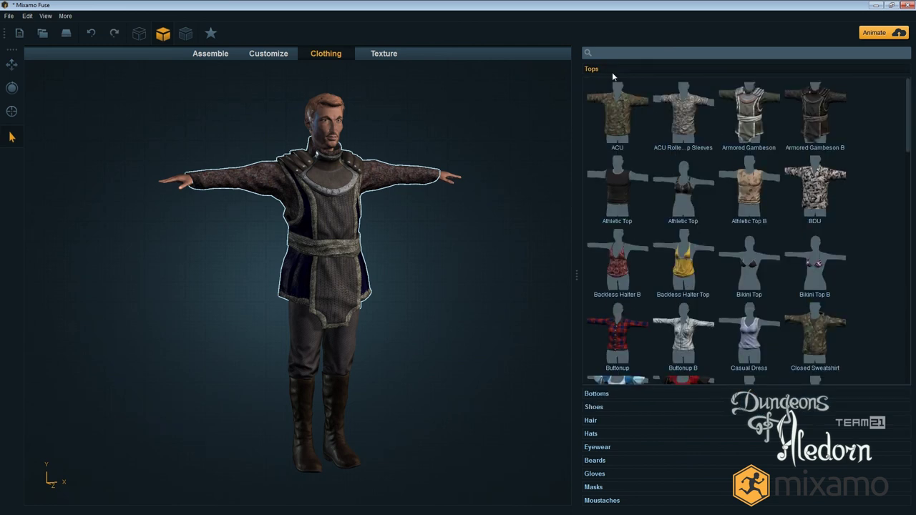
{"action": "scroll", "coordinate": [880, 241], "scroll_direction": "down", "scroll_amount": 10}
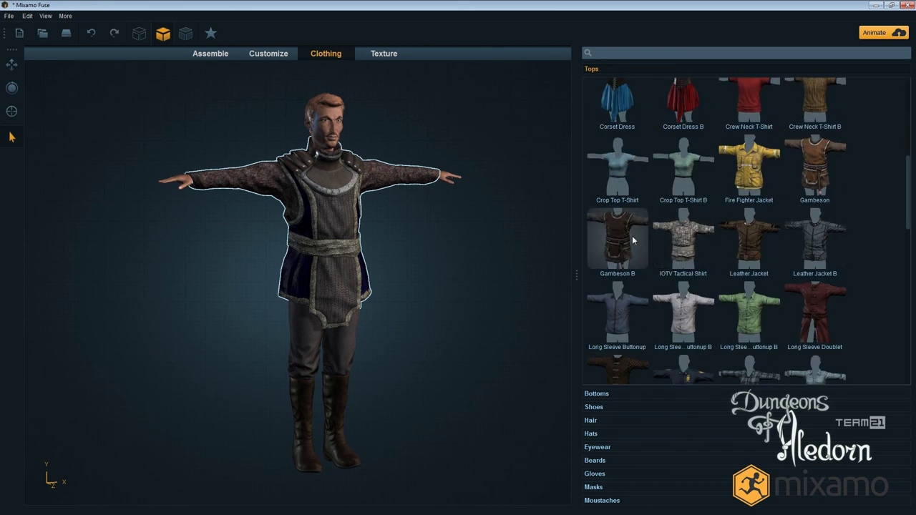
{"action": "left_click", "coordinate": [633, 241]}
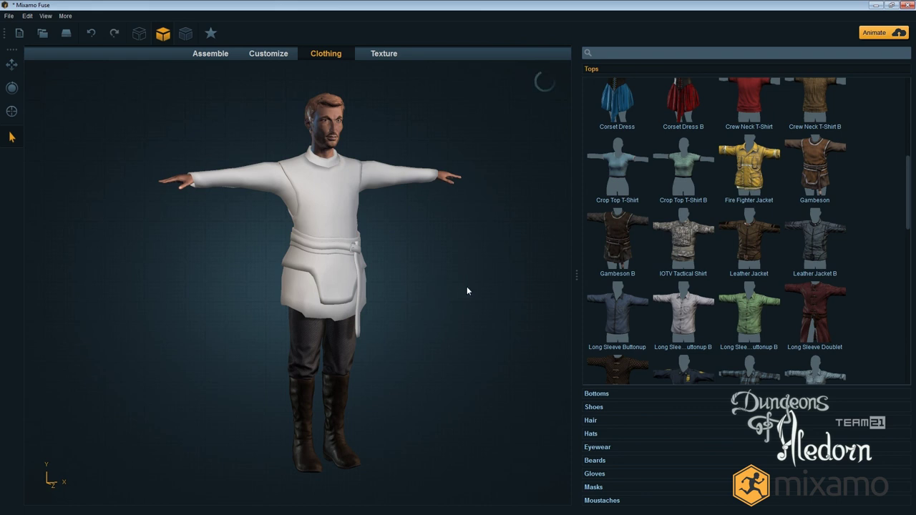
{"action": "mouse_move", "coordinate": [489, 284]}
{"action": "left_mouse_down"}
{"action": "mouse_move", "coordinate": [427, 305]}
{"action": "mouse_move", "coordinate": [149, 286]}
{"action": "mouse_move", "coordinate": [568, 260]}
{"action": "mouse_move", "coordinate": [490, 315]}
{"action": "mouse_move", "coordinate": [477, 258]}
{"action": "mouse_move", "coordinate": [498, 271]}
{"action": "left_mouse_up"}
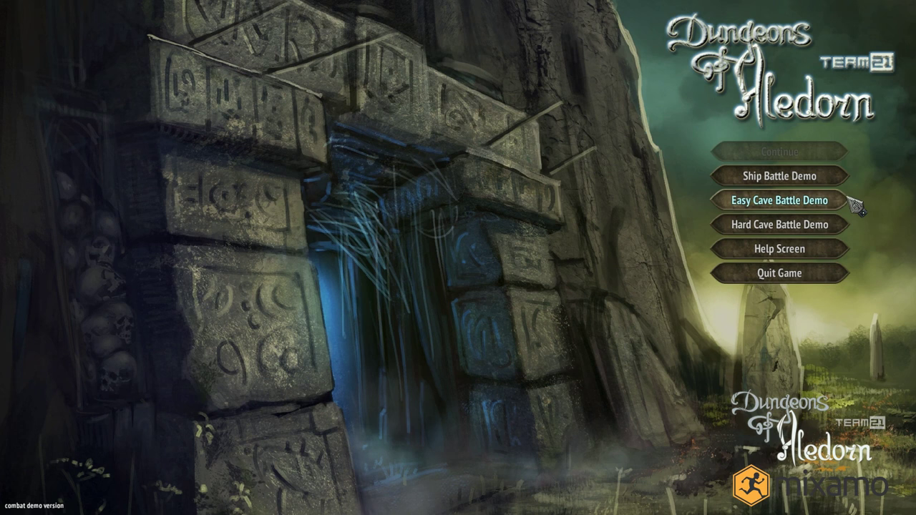
Play the Ship Battle Demo, walking and turning on the deck, then return to the main menu
{"action": "left_click", "coordinate": [796, 187]}
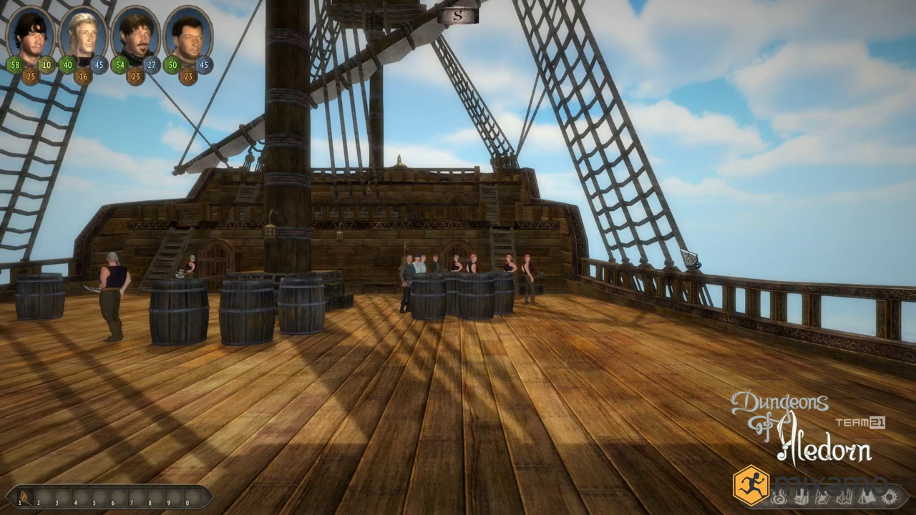
{"action": "key", "text": "w"}
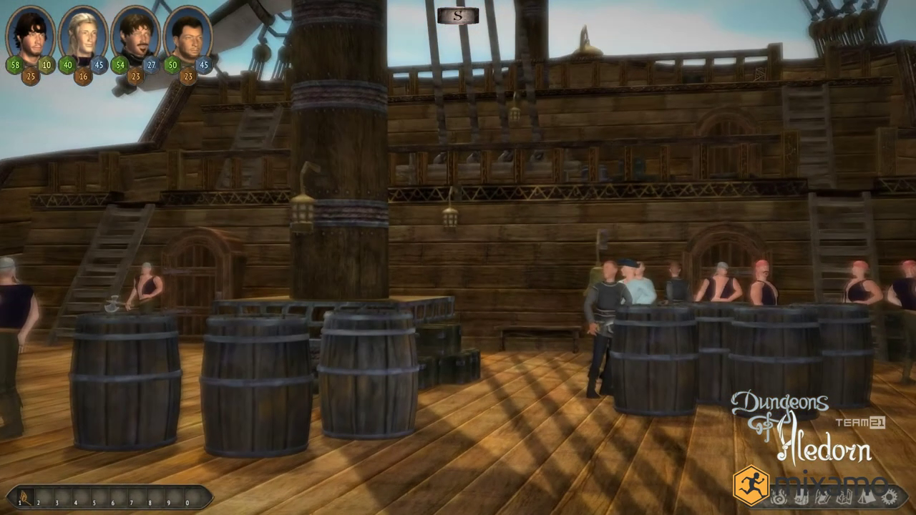
{"action": "key", "text": "e"}
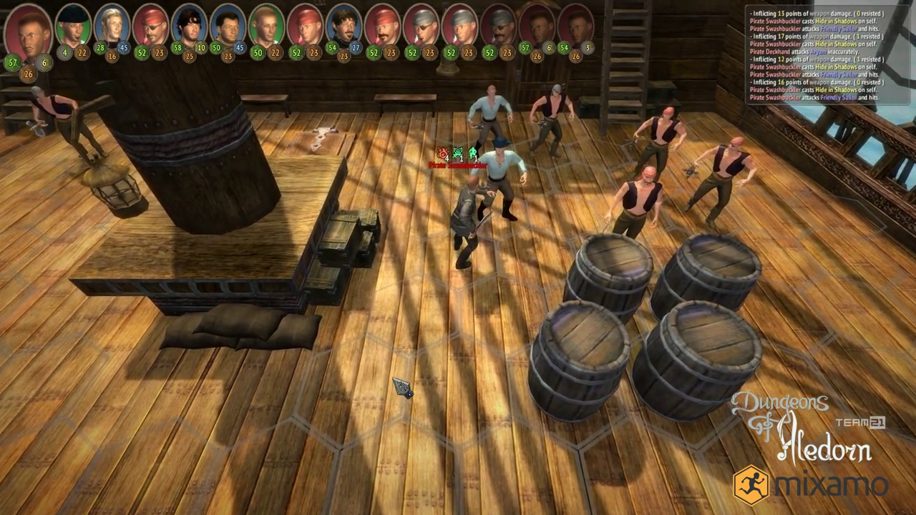
{"action": "key", "text": "Escape"}
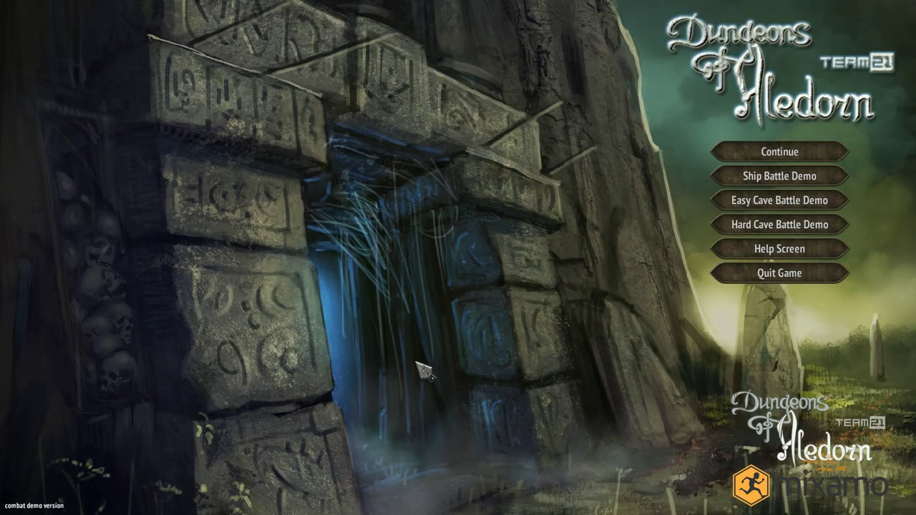